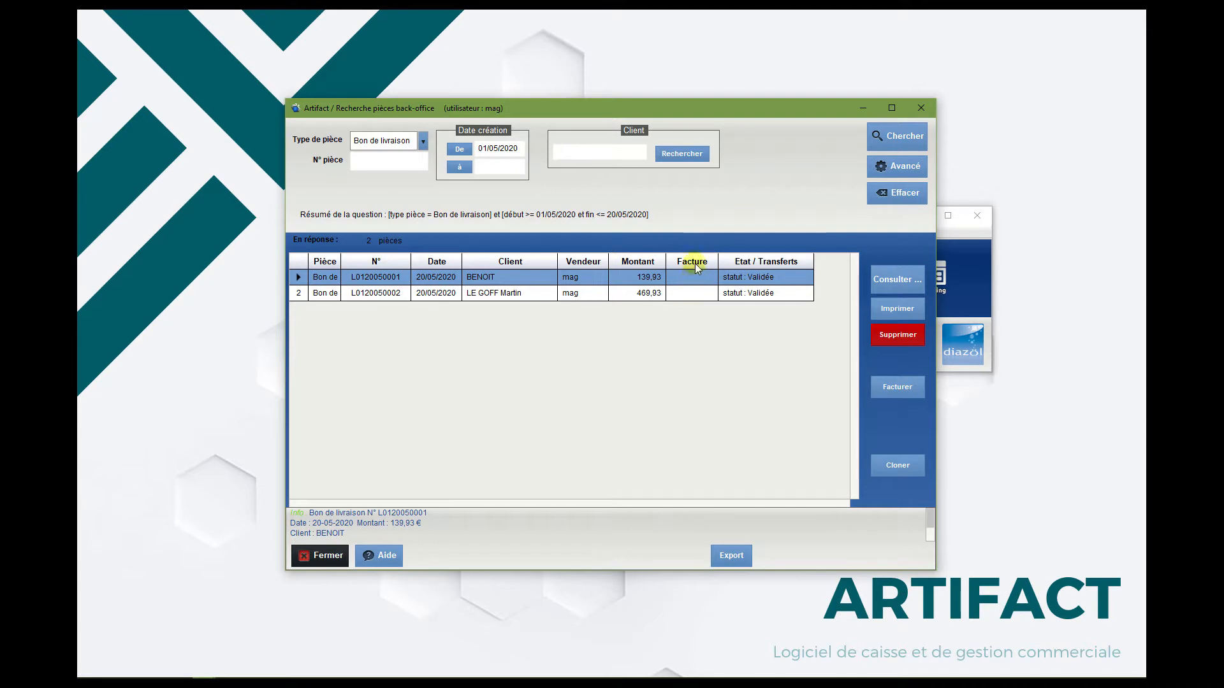
Open the first delivery note in the results and start invoicing it
click(690, 277)
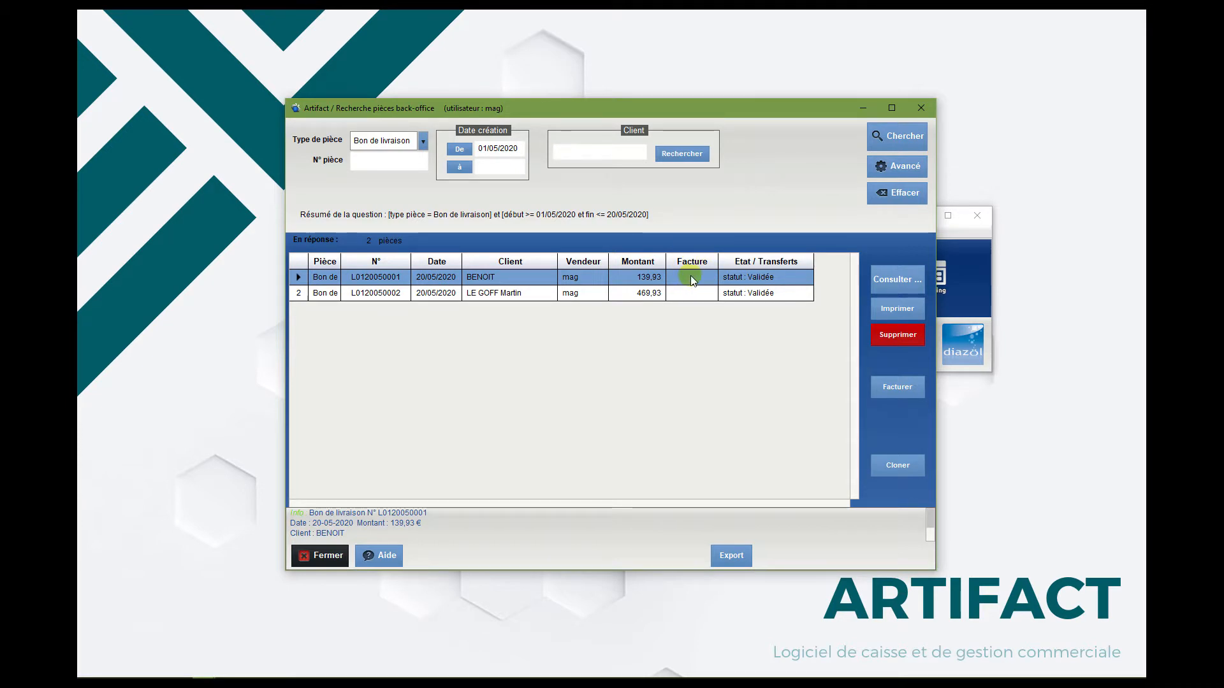
click(922, 281)
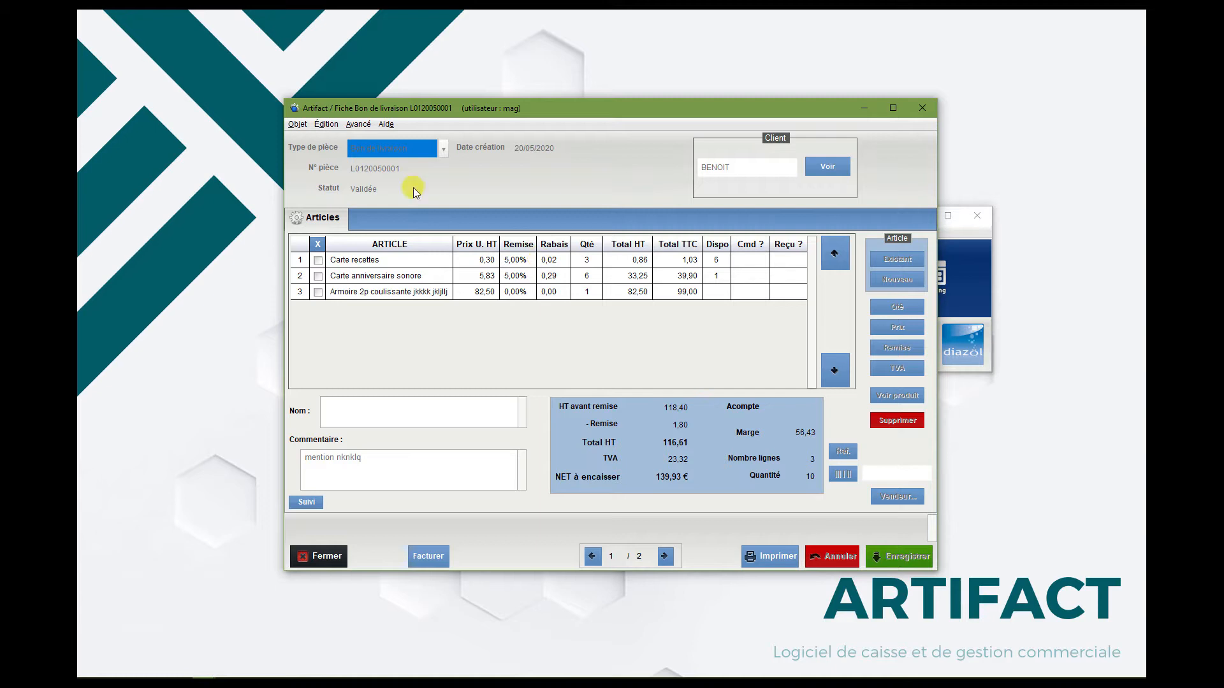
click(429, 557)
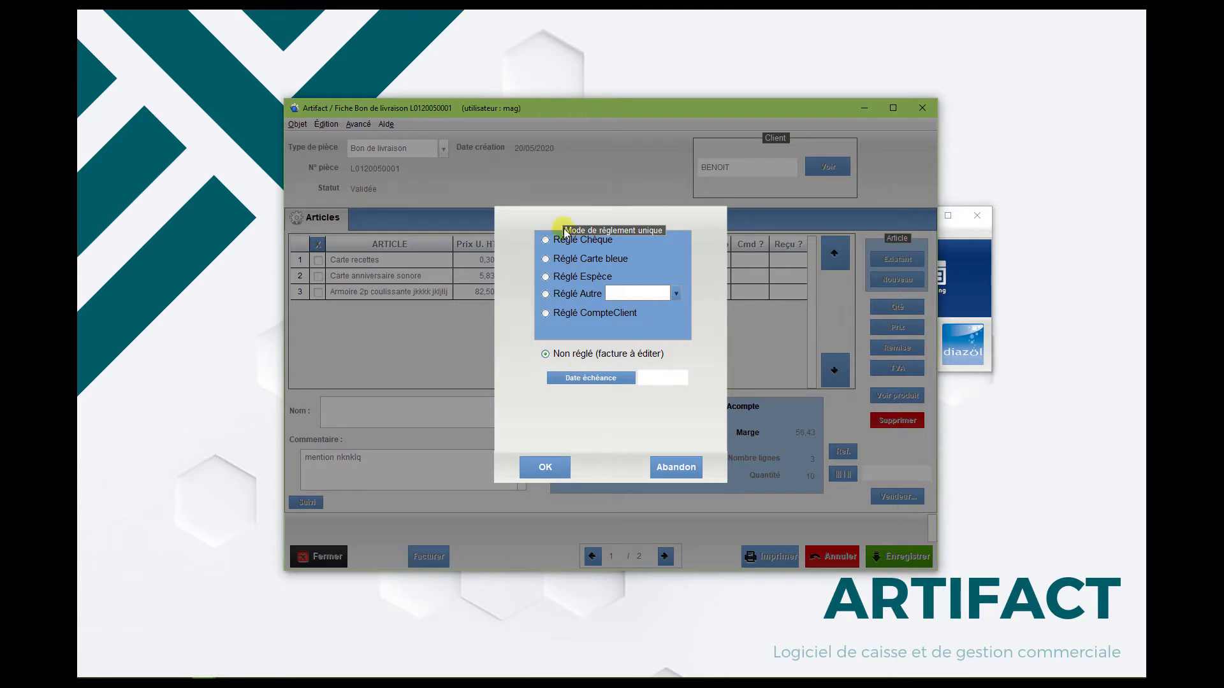
Try the Réglé Autre payment mode, look through its method list, and try Réglé Chèque
click(574, 293)
click(676, 293)
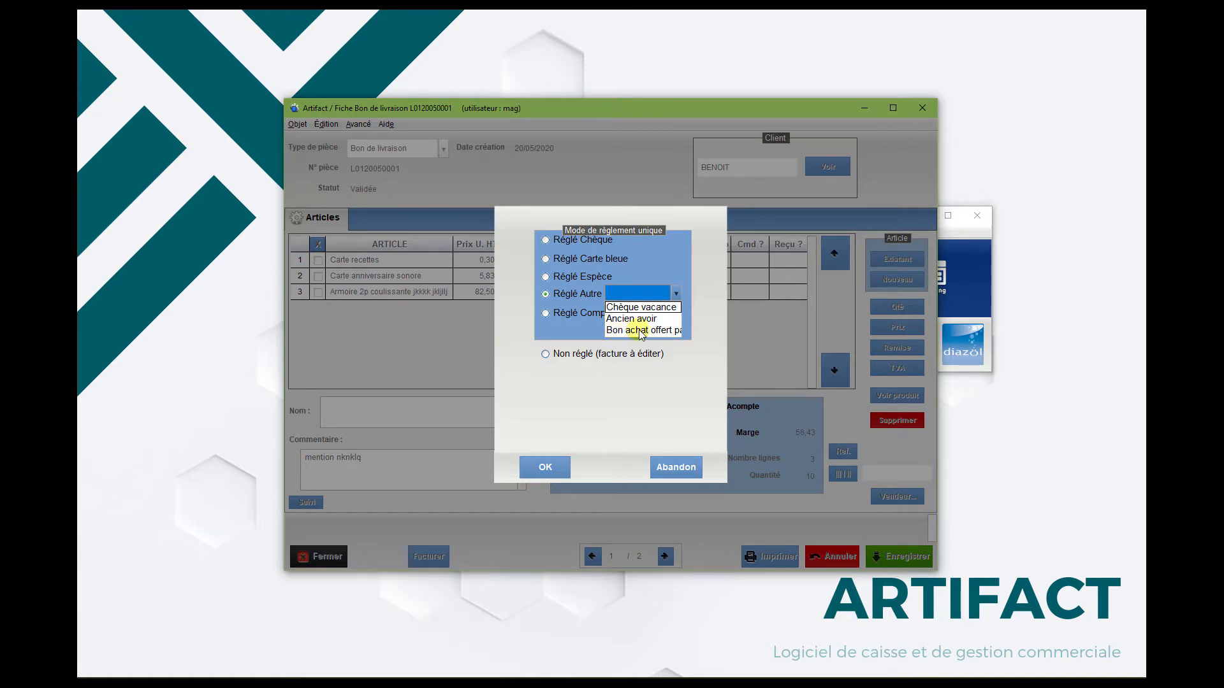
click(641, 269)
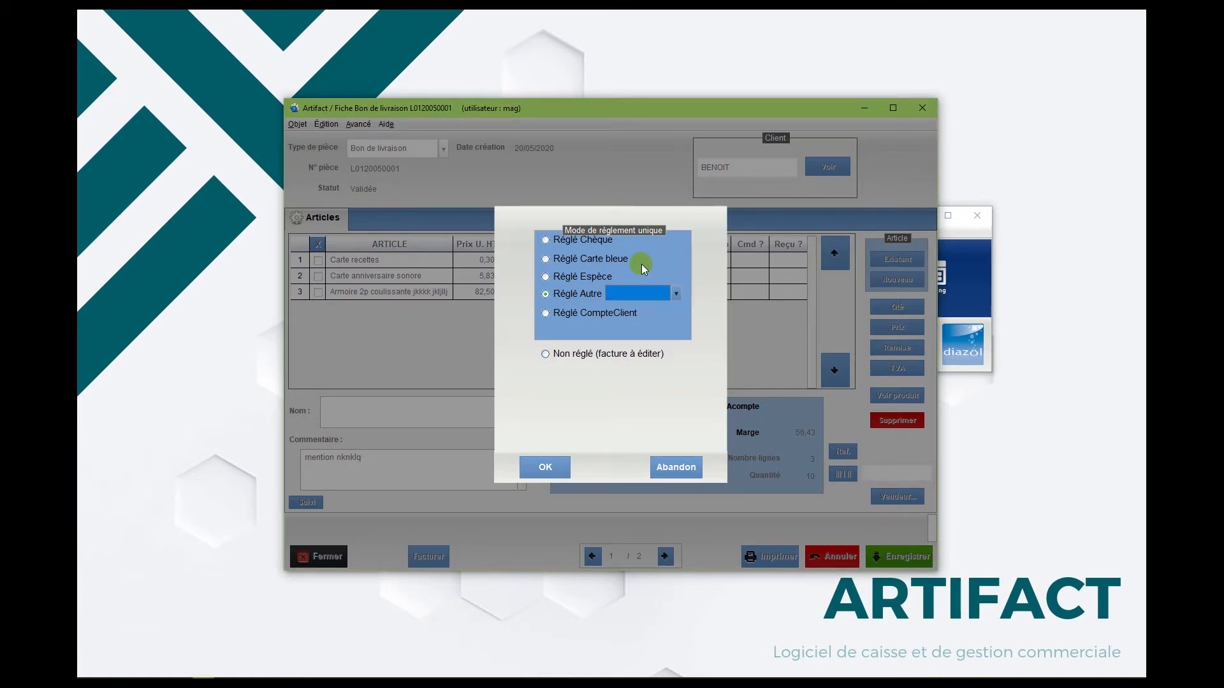
click(590, 244)
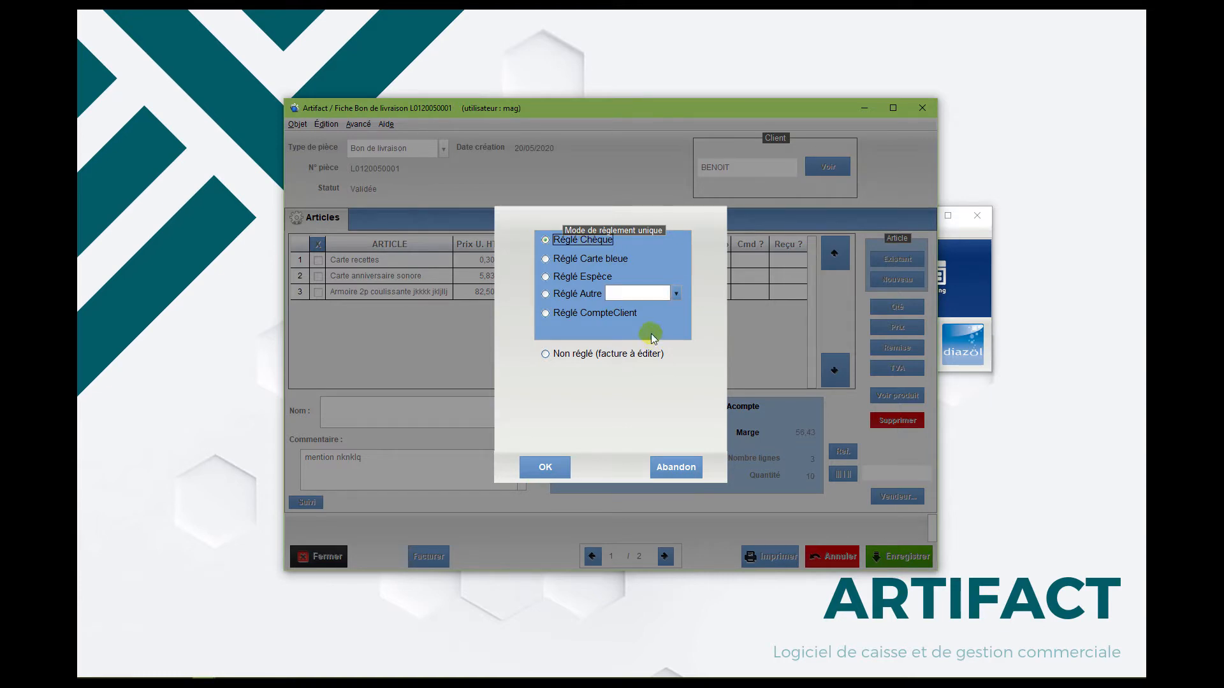
Create the invoice as Non réglé (facture à éditer) with due date 30/06/2020 and open it for editing
click(575, 355)
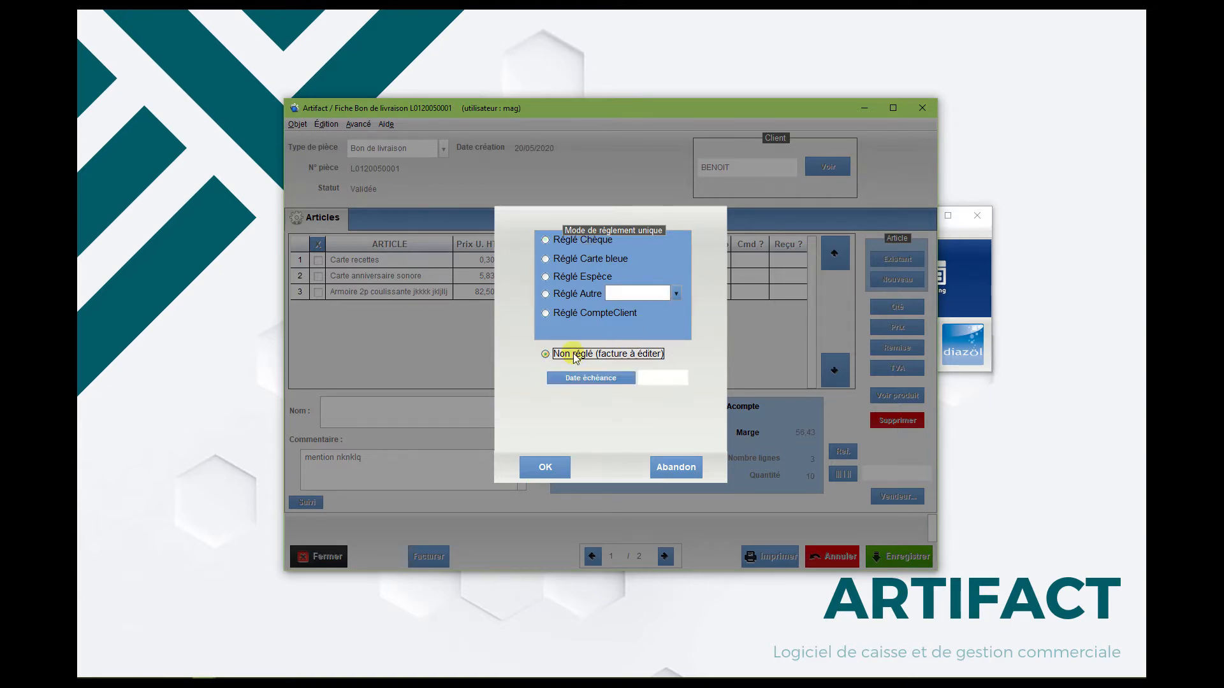
click(654, 377)
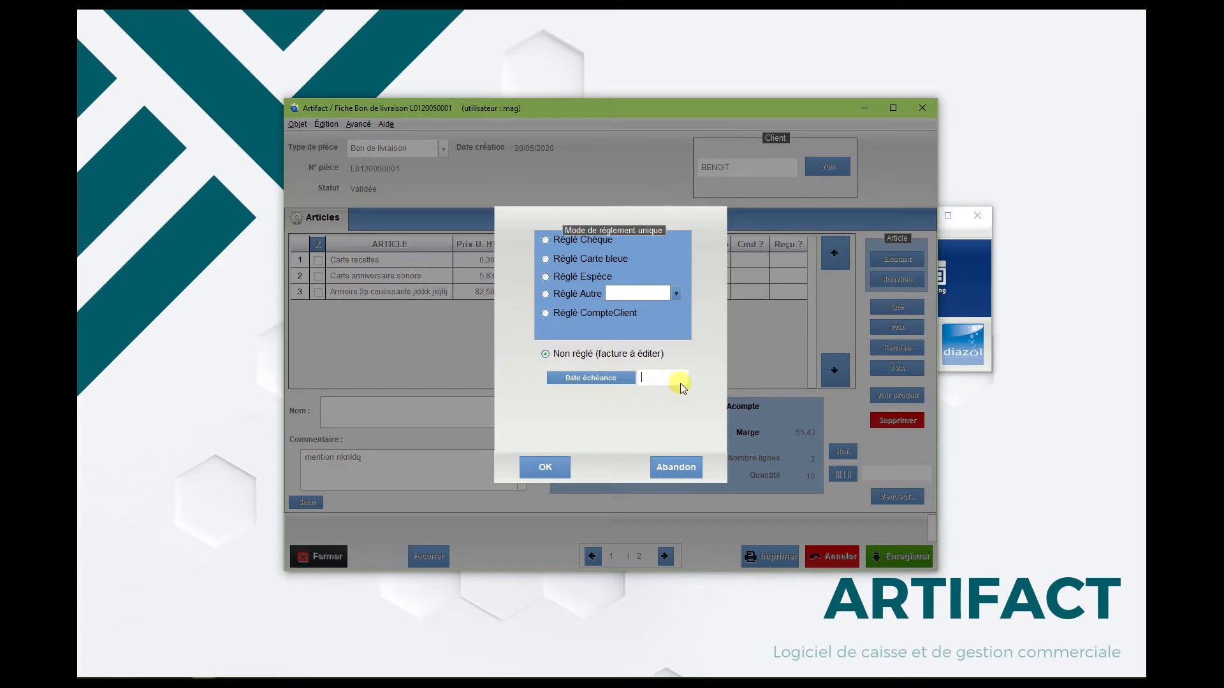
click(611, 378)
click(617, 263)
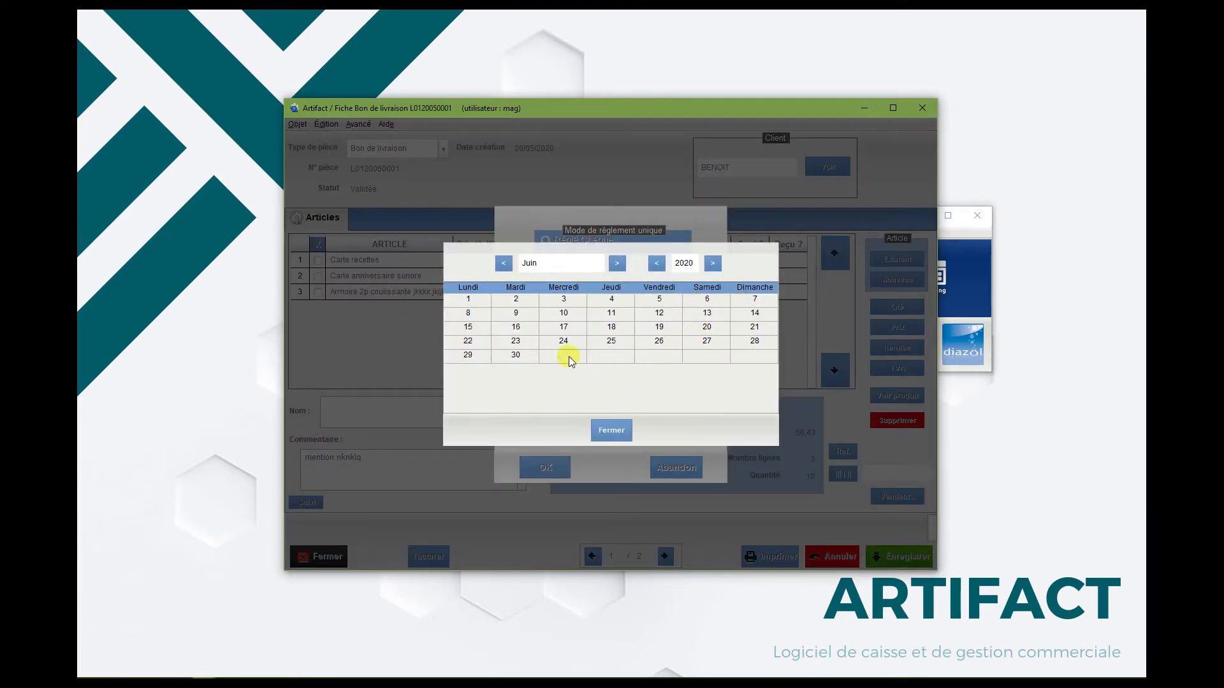
click(612, 430)
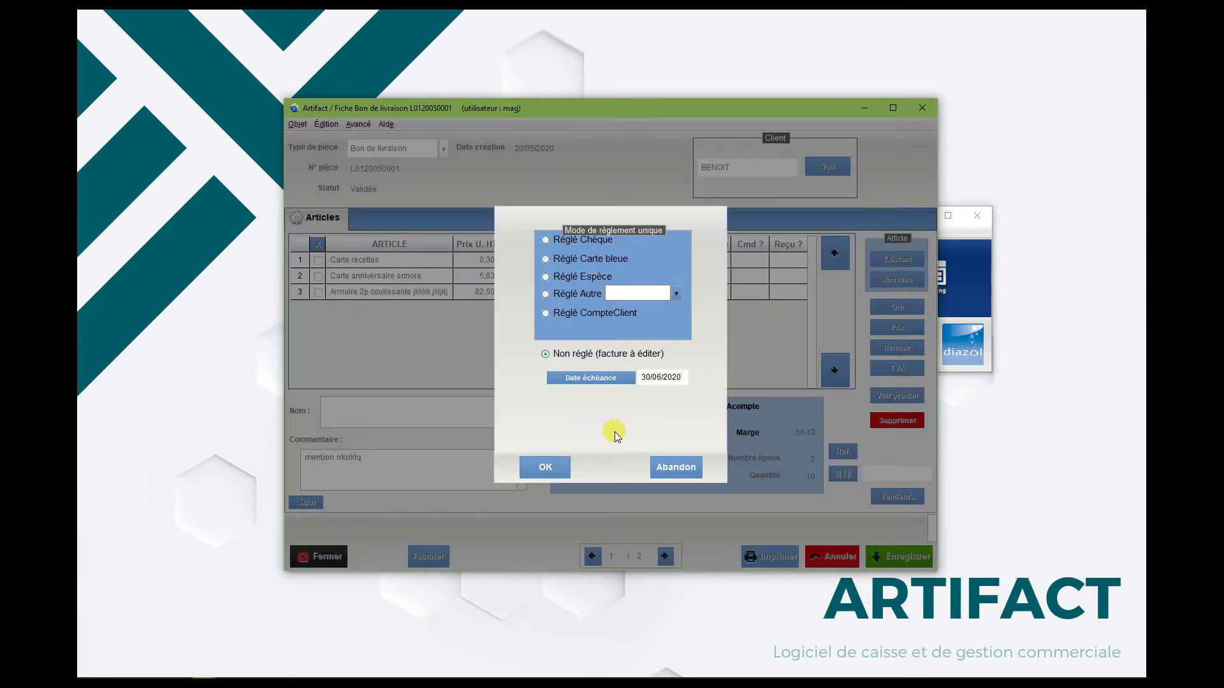
click(544, 470)
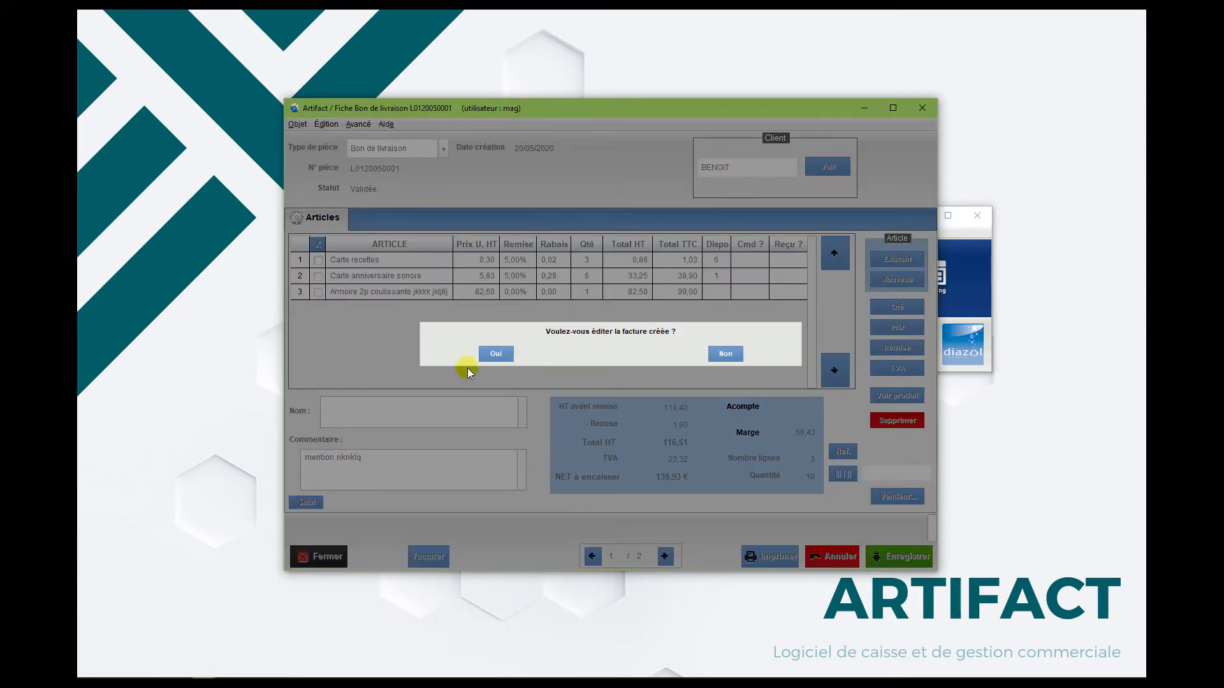
click(497, 354)
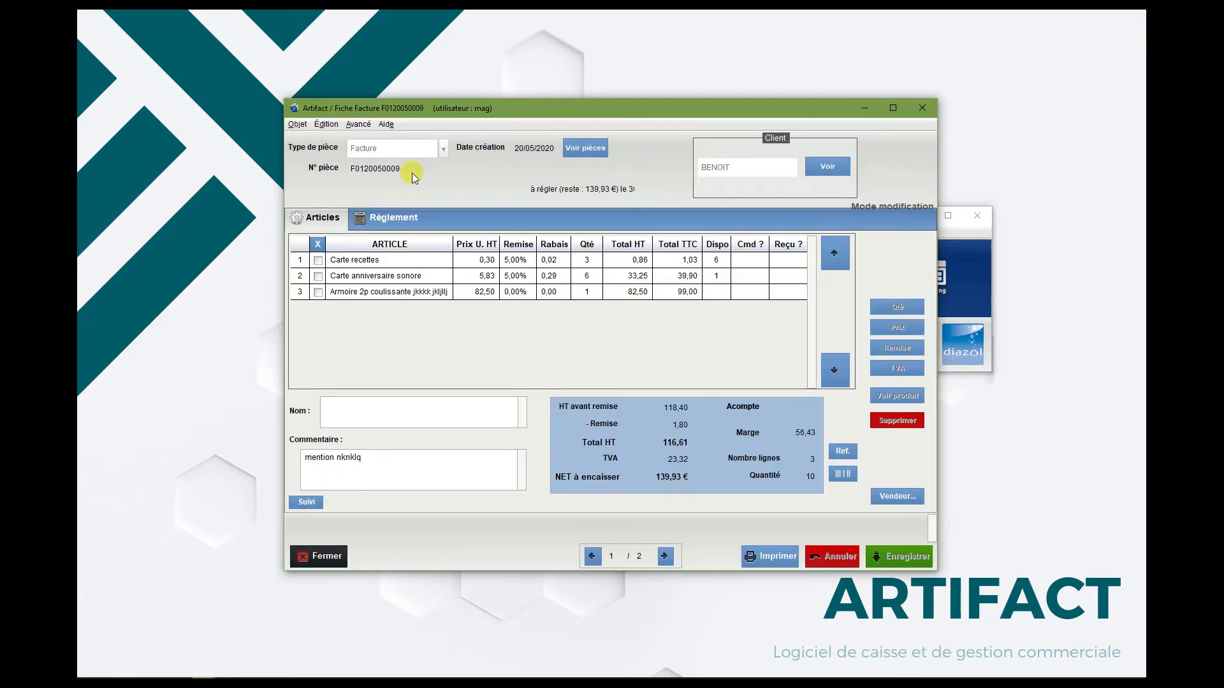
Generate the invoice's printable PDF, examine its title, total TTC and payment deadline, and close it
drag(406, 169, 347, 171)
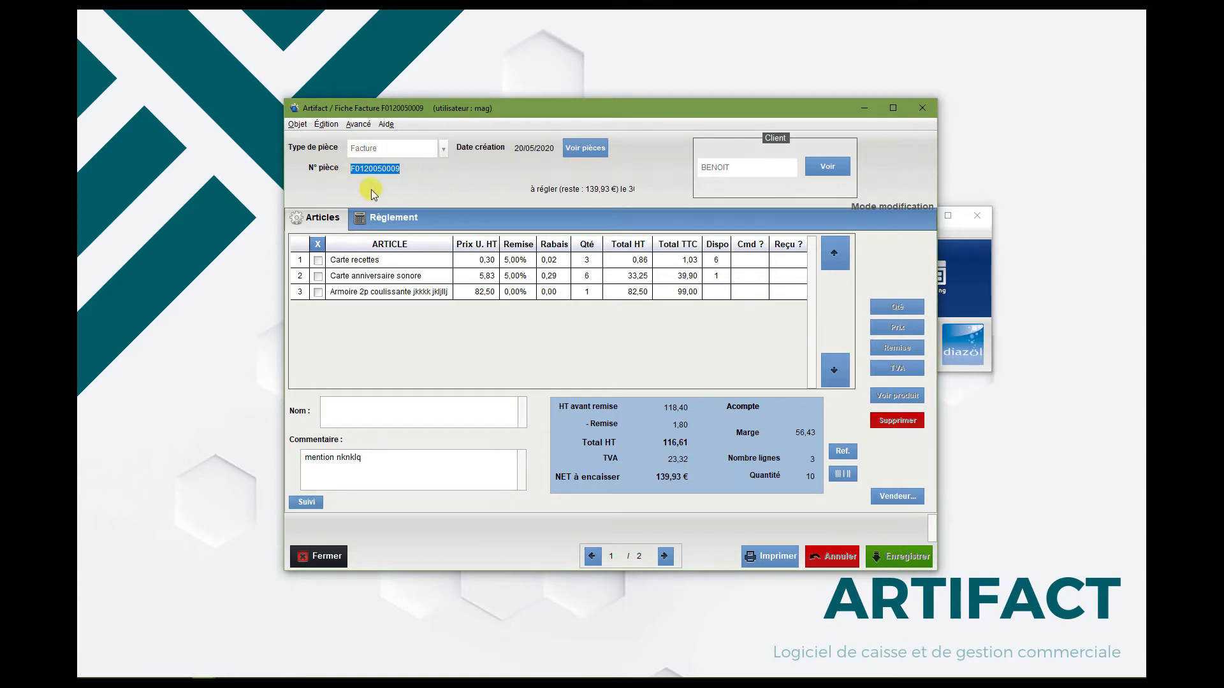
click(774, 559)
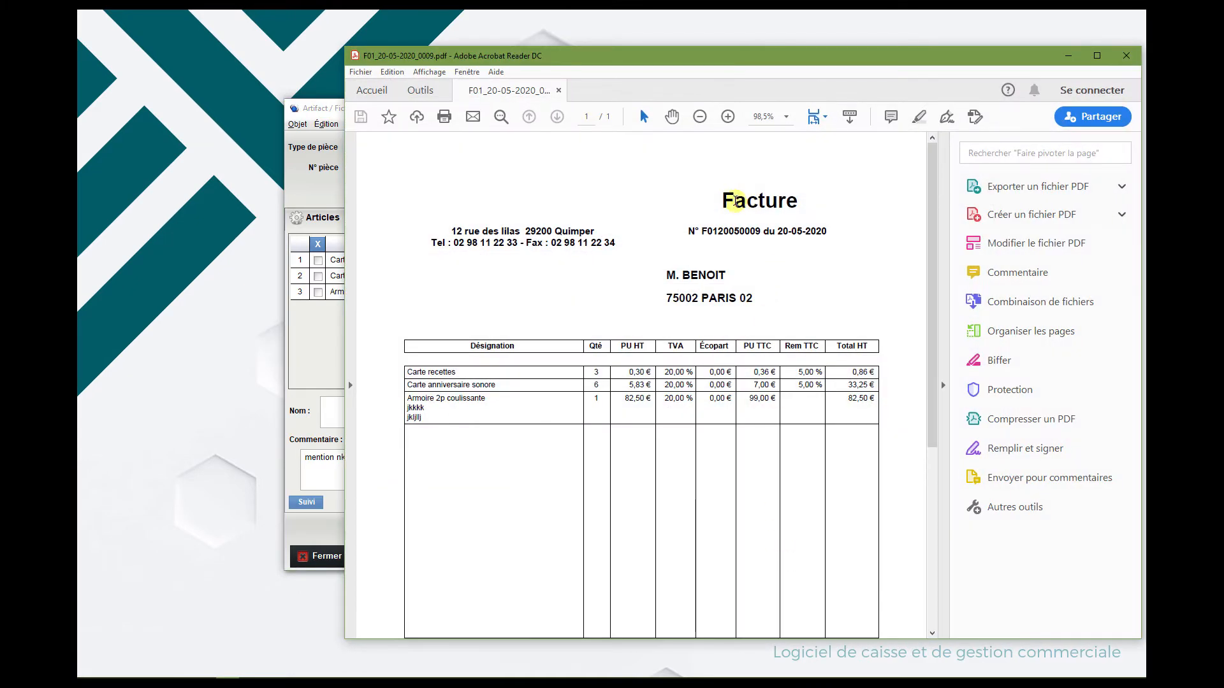
drag(719, 200, 812, 194)
scroll(747, 355, down, 3)
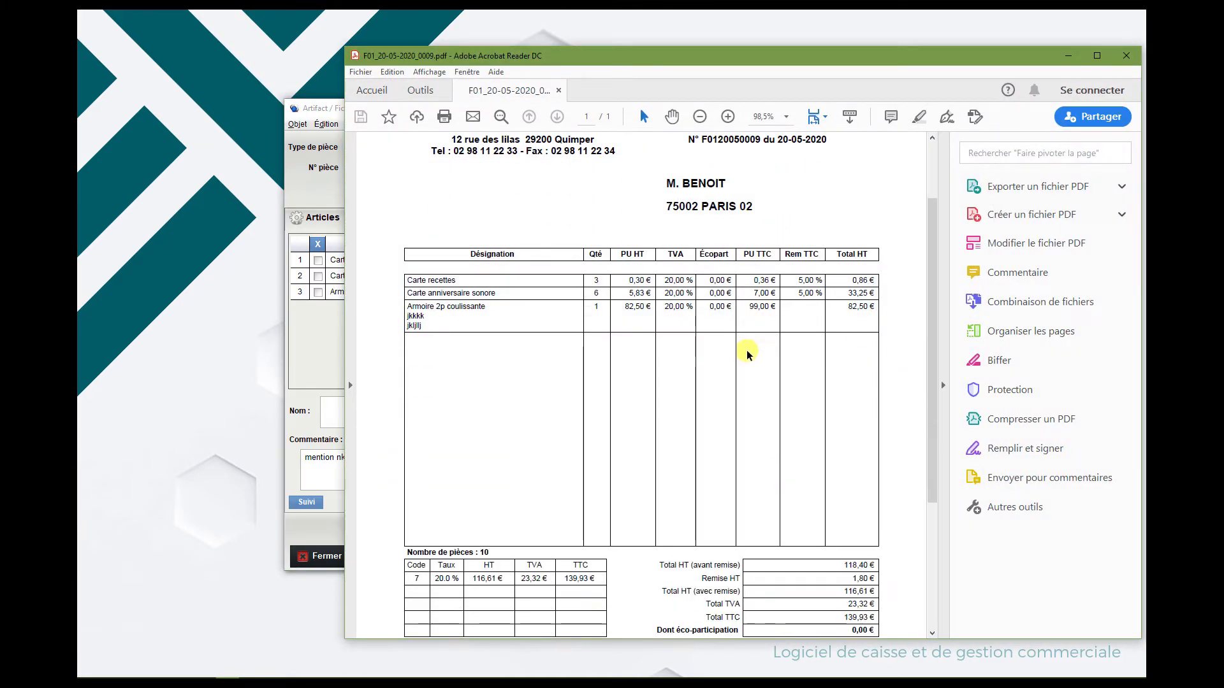
scroll(748, 355, down, 5)
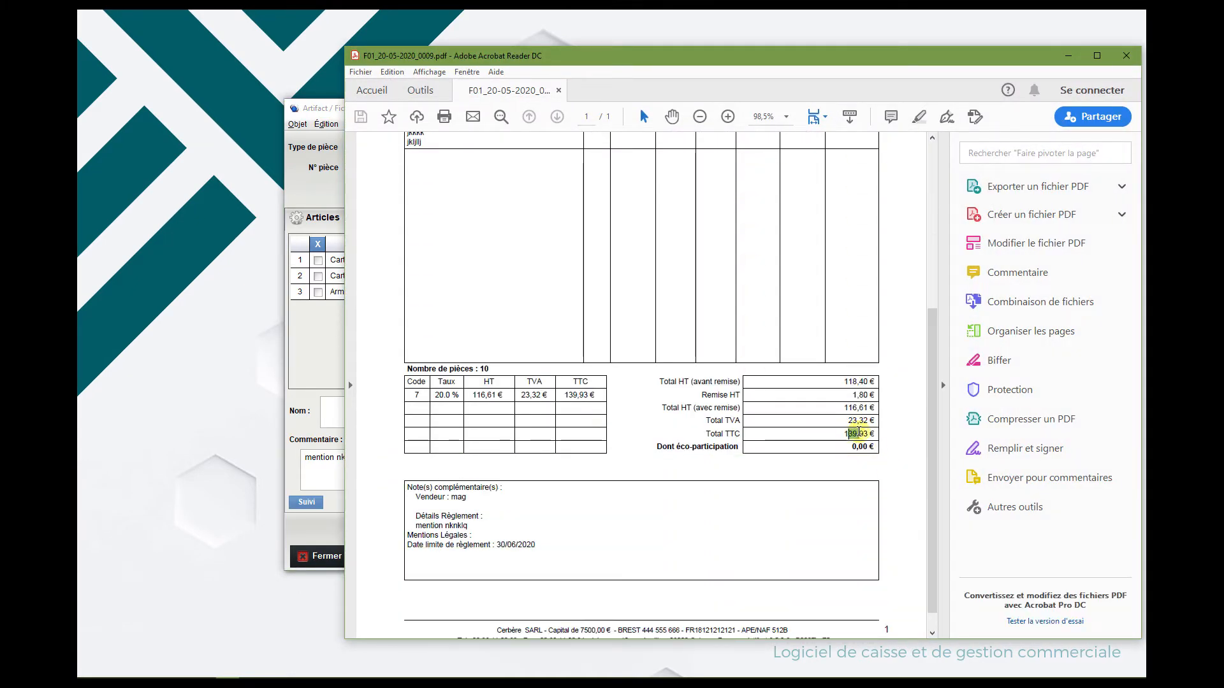
double_click(859, 433)
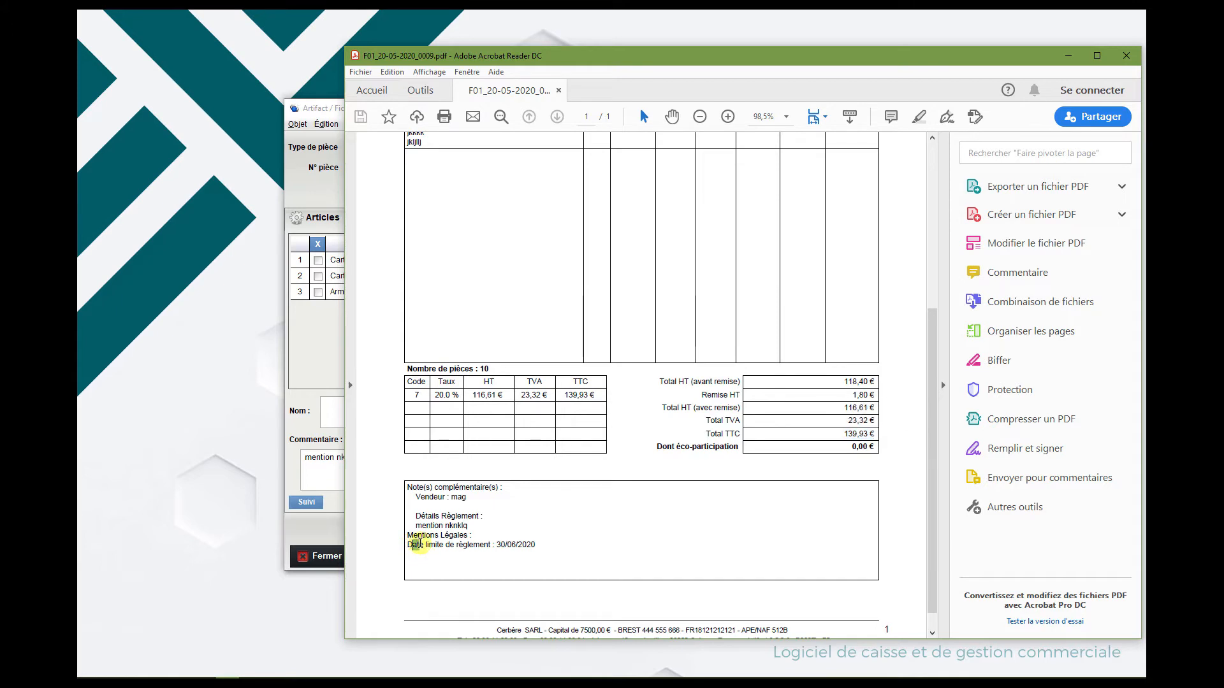
drag(408, 545, 539, 544)
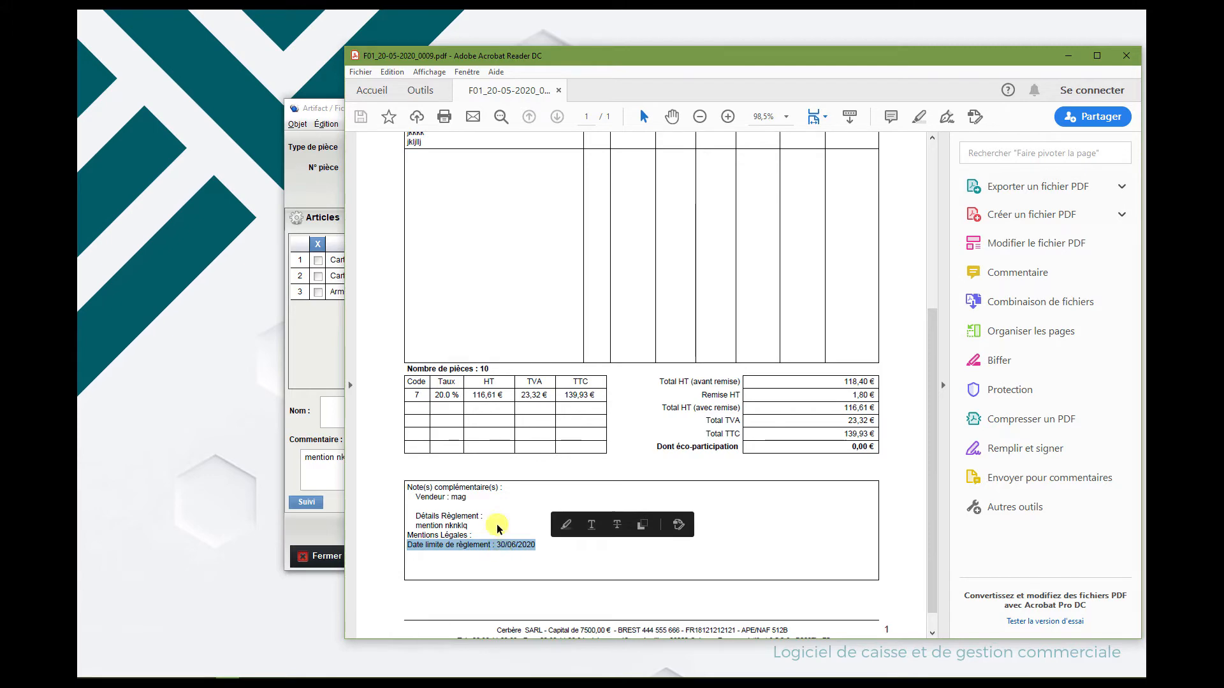
click(1126, 55)
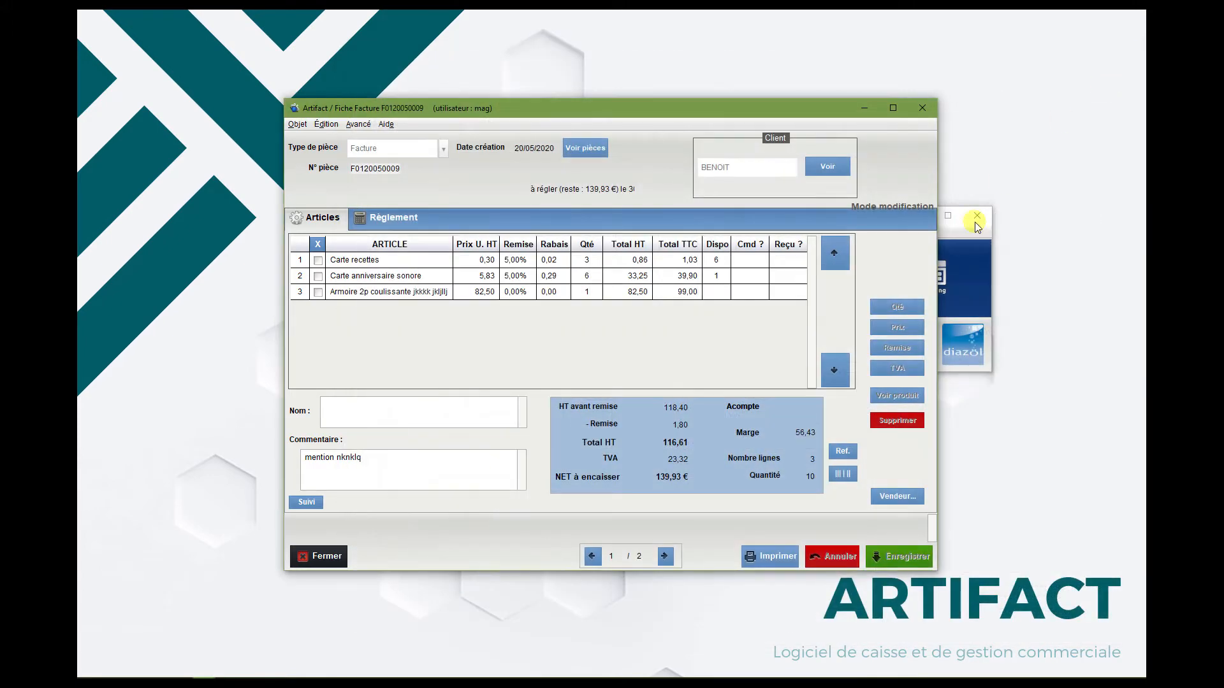
Close the invoice and the delivery note search, and open a new back-office document search
click(326, 559)
click(325, 557)
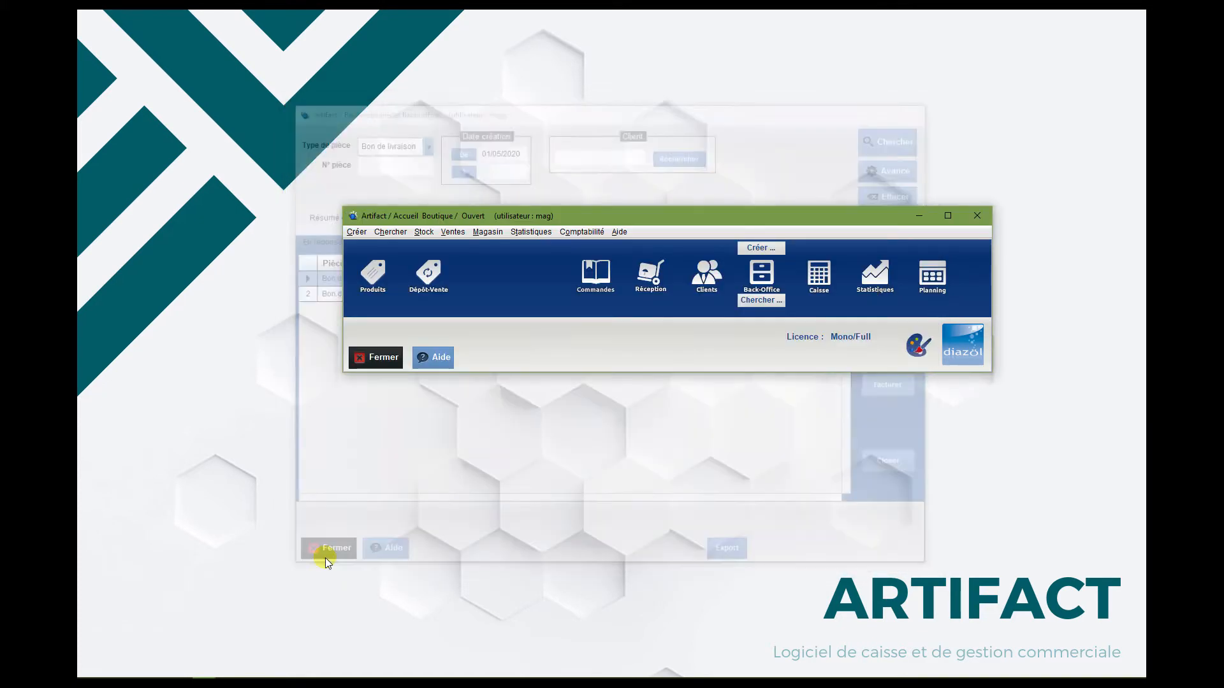
click(760, 300)
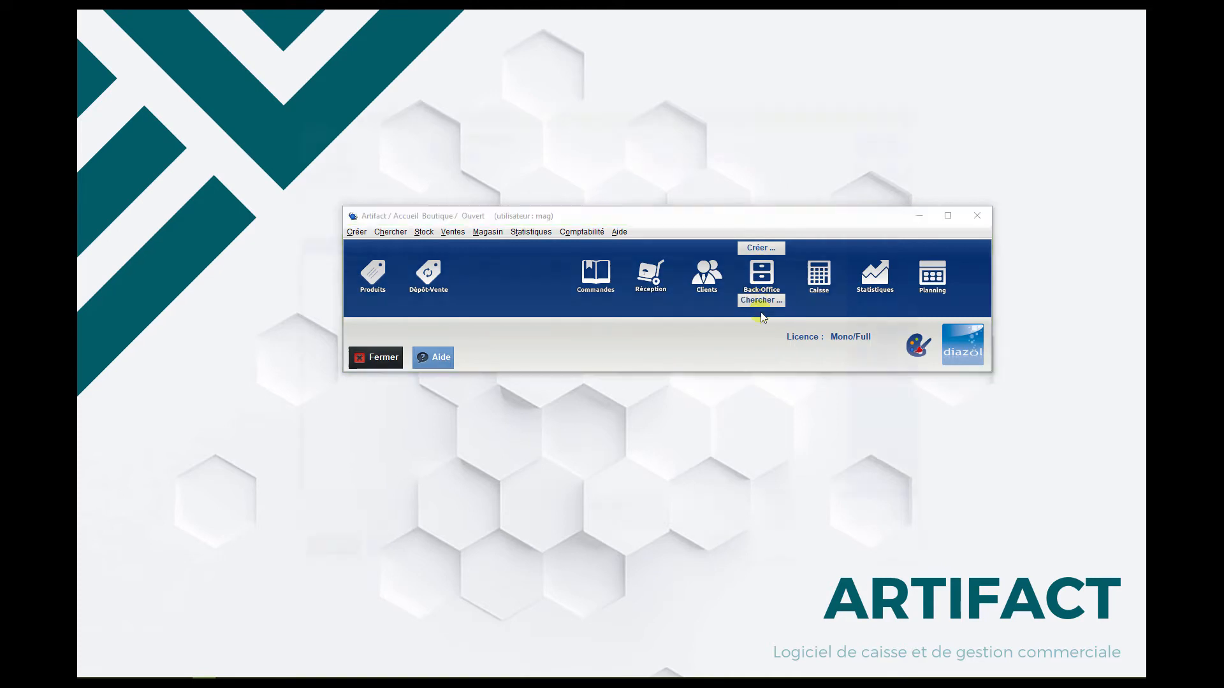
Look through the full client list for a client to use as the document search filter
click(625, 154)
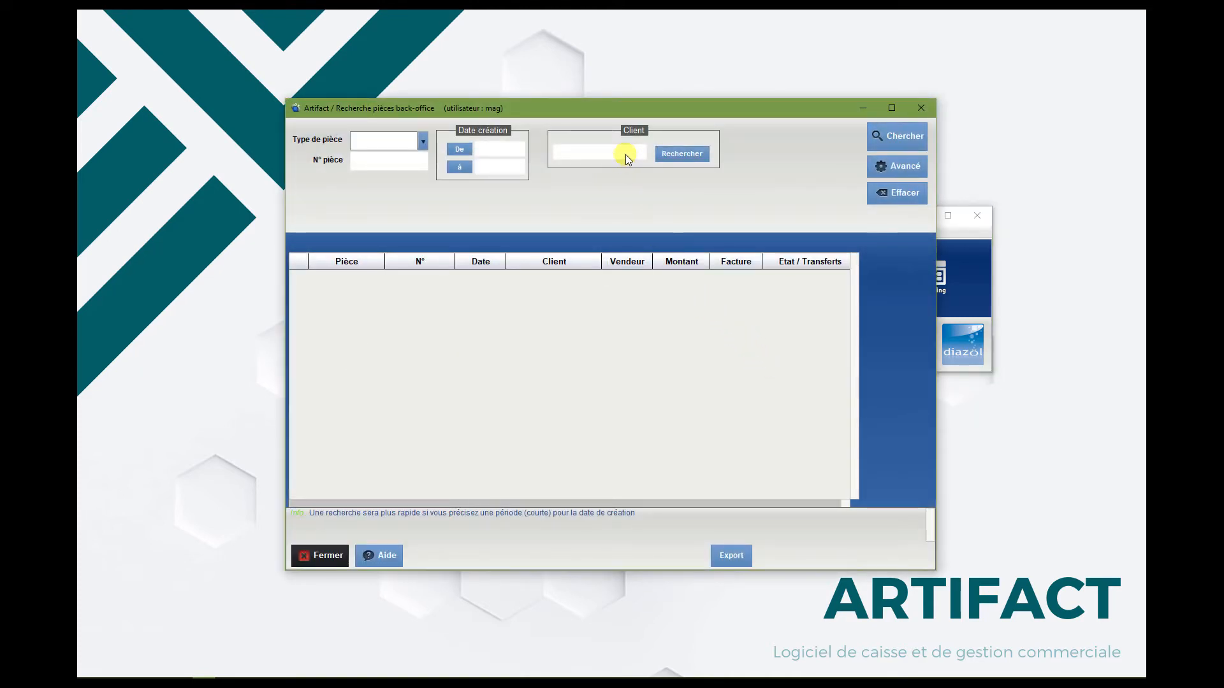
text(martin)
click(669, 153)
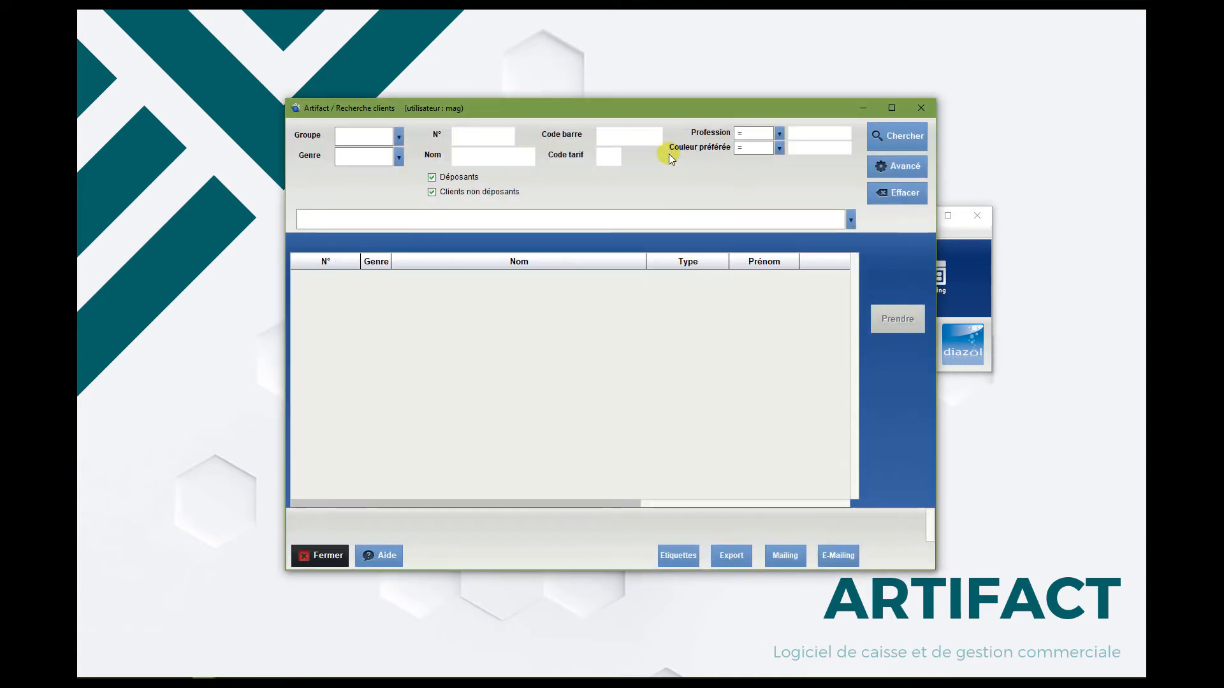
click(921, 108)
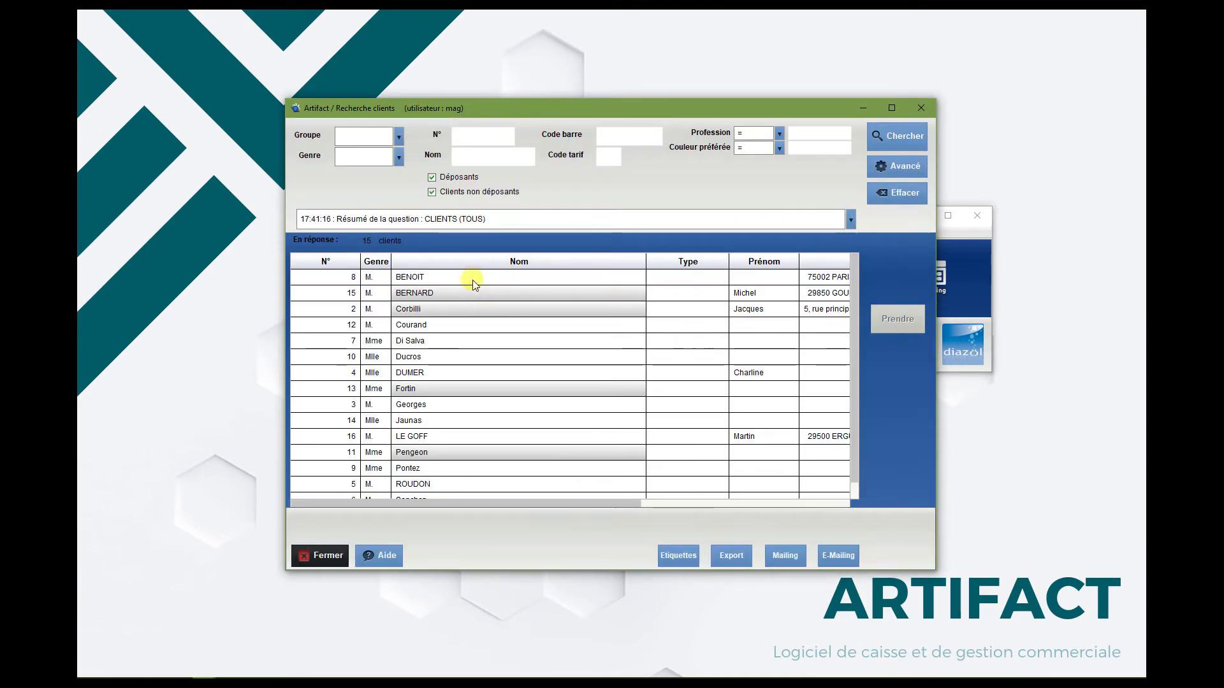
scroll(505, 334, down, 1)
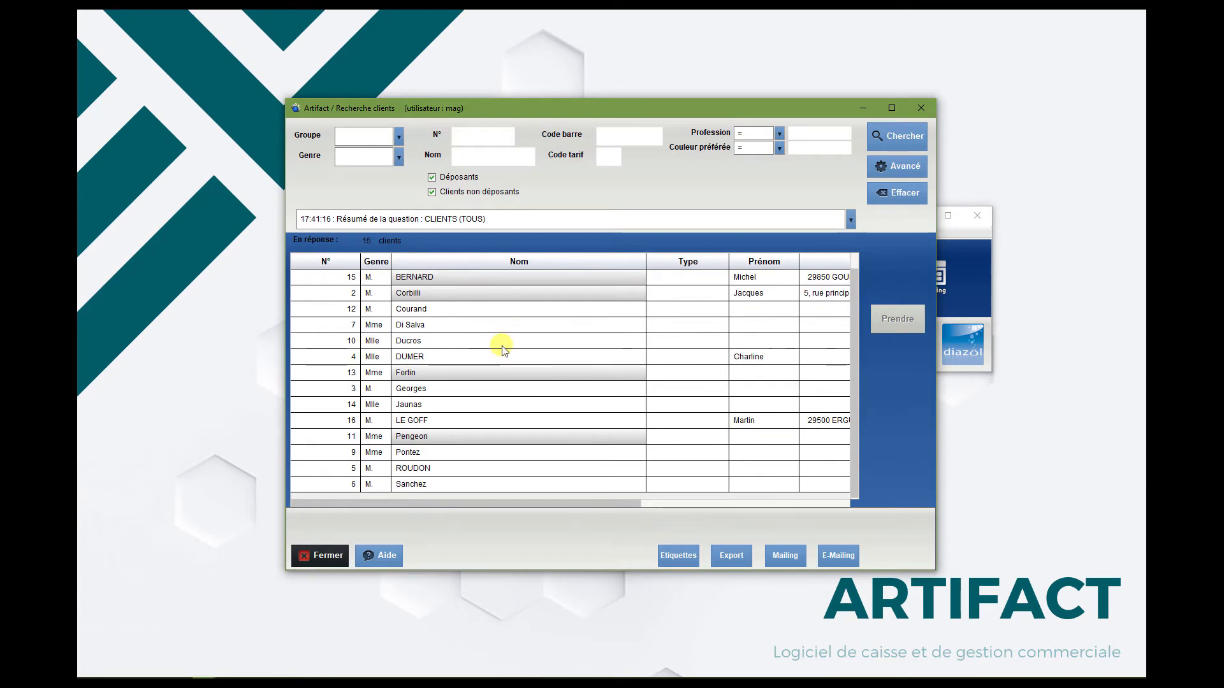
scroll(498, 334, up, 1)
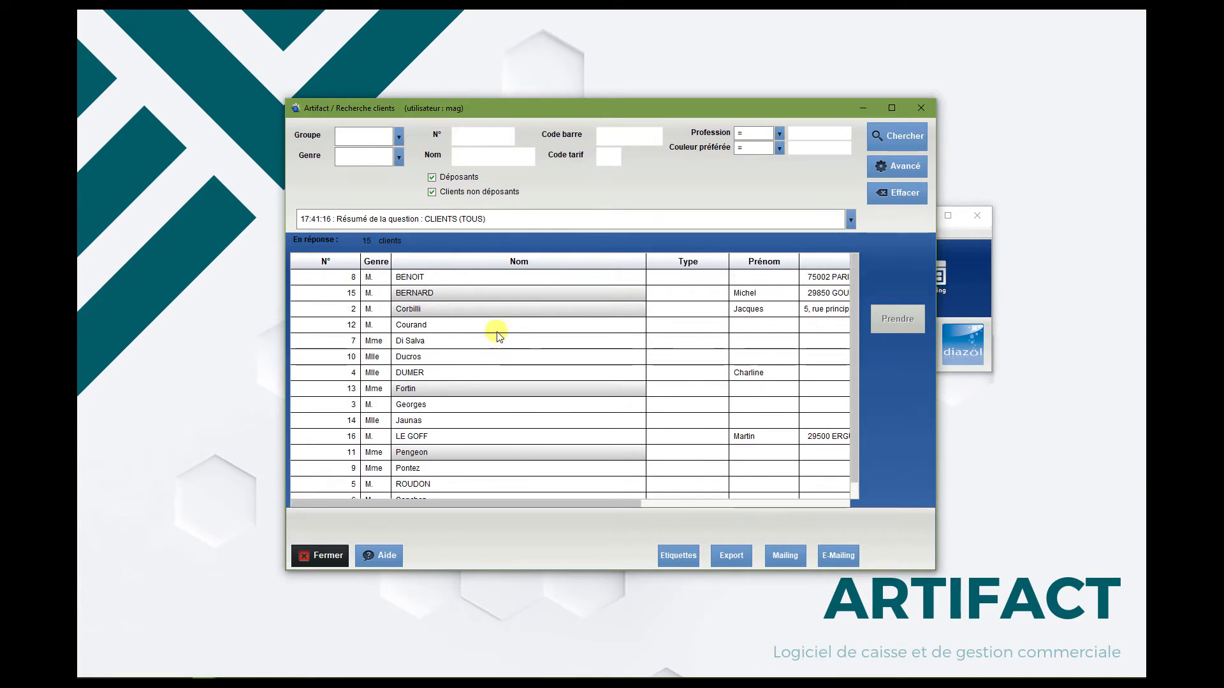
scroll(498, 334, down, 1)
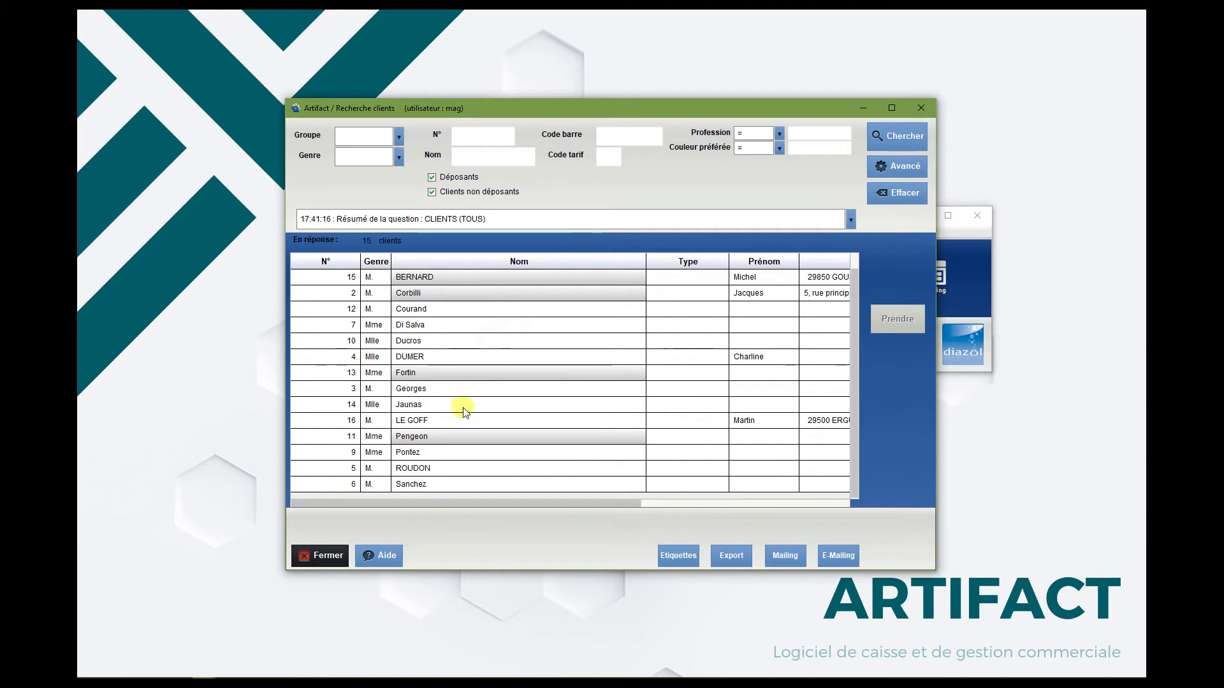
scroll(467, 411, up, 1)
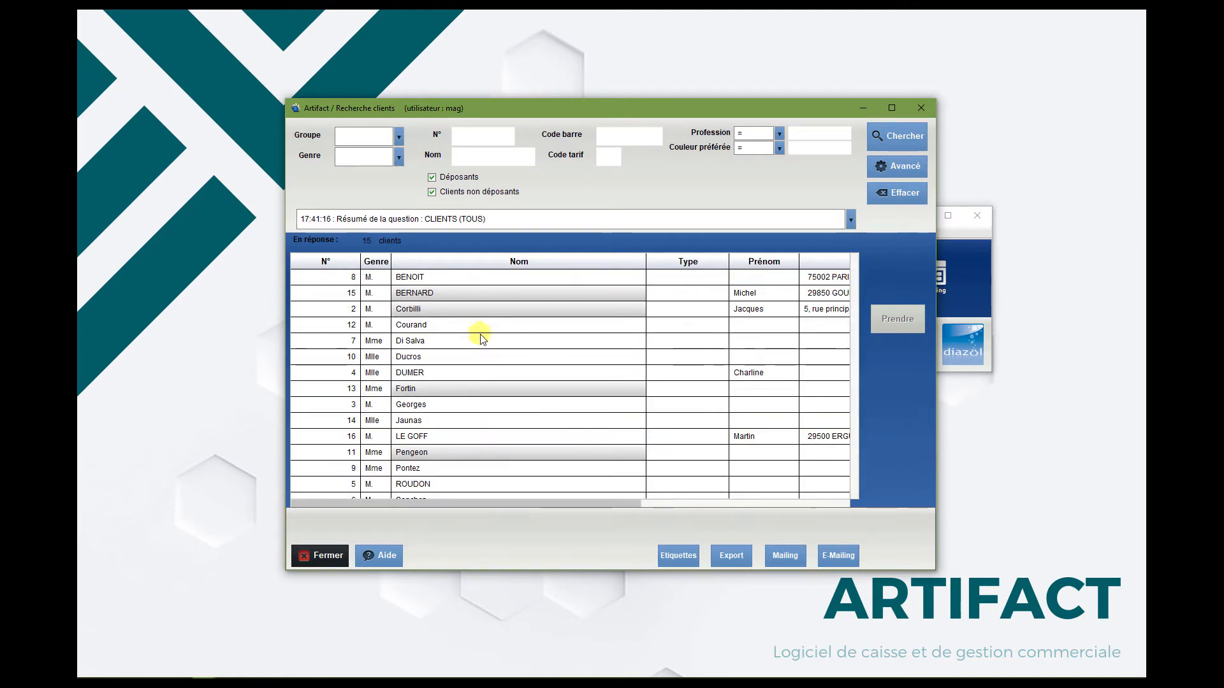
scroll(479, 334, down, 1)
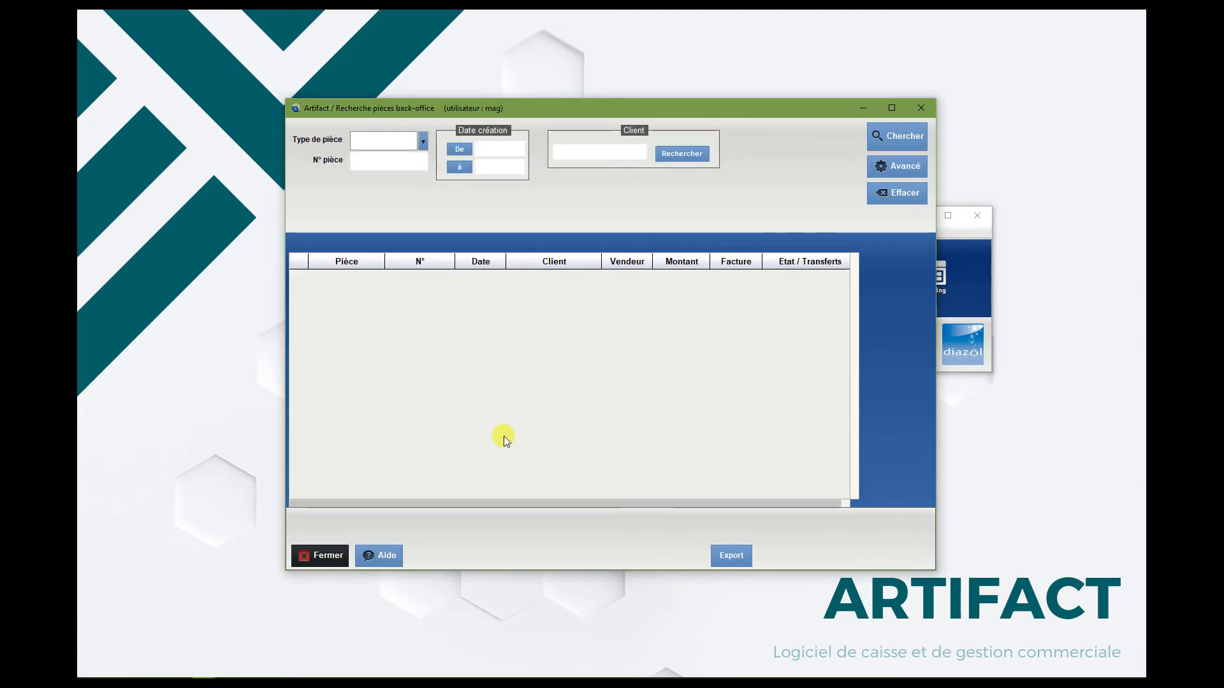
Search for all back-office documents created from 01/05/2020, without restricting the document type
click(513, 155)
text(1/05/20)
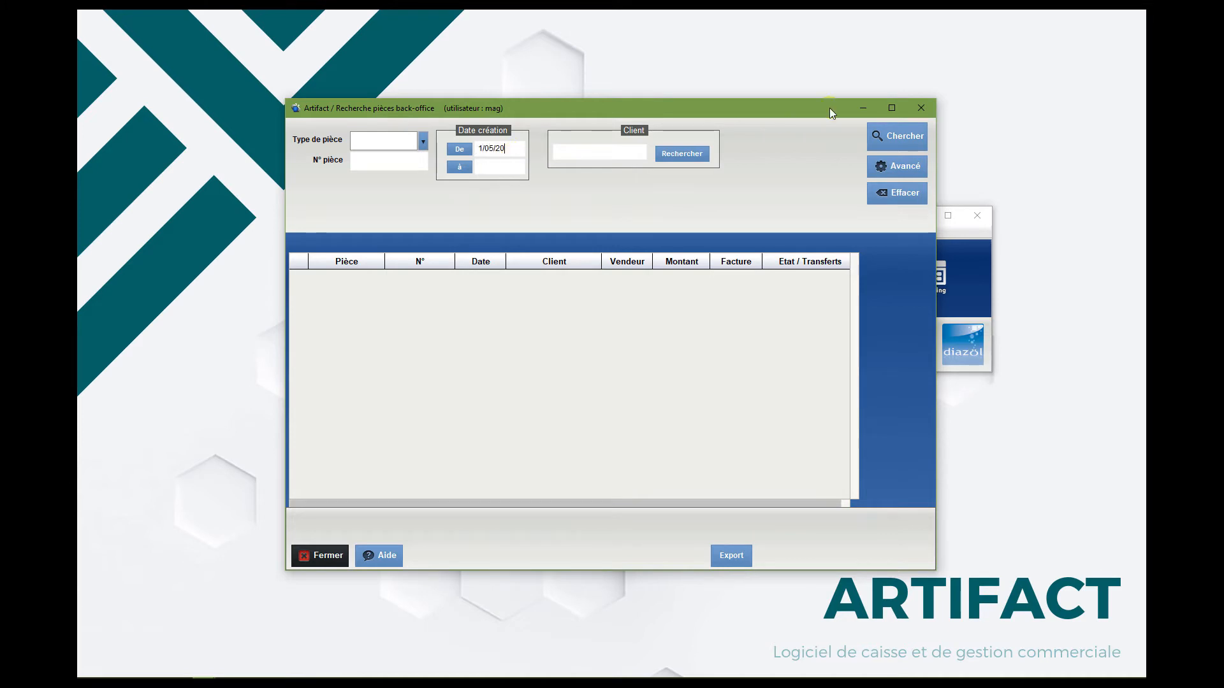
click(890, 136)
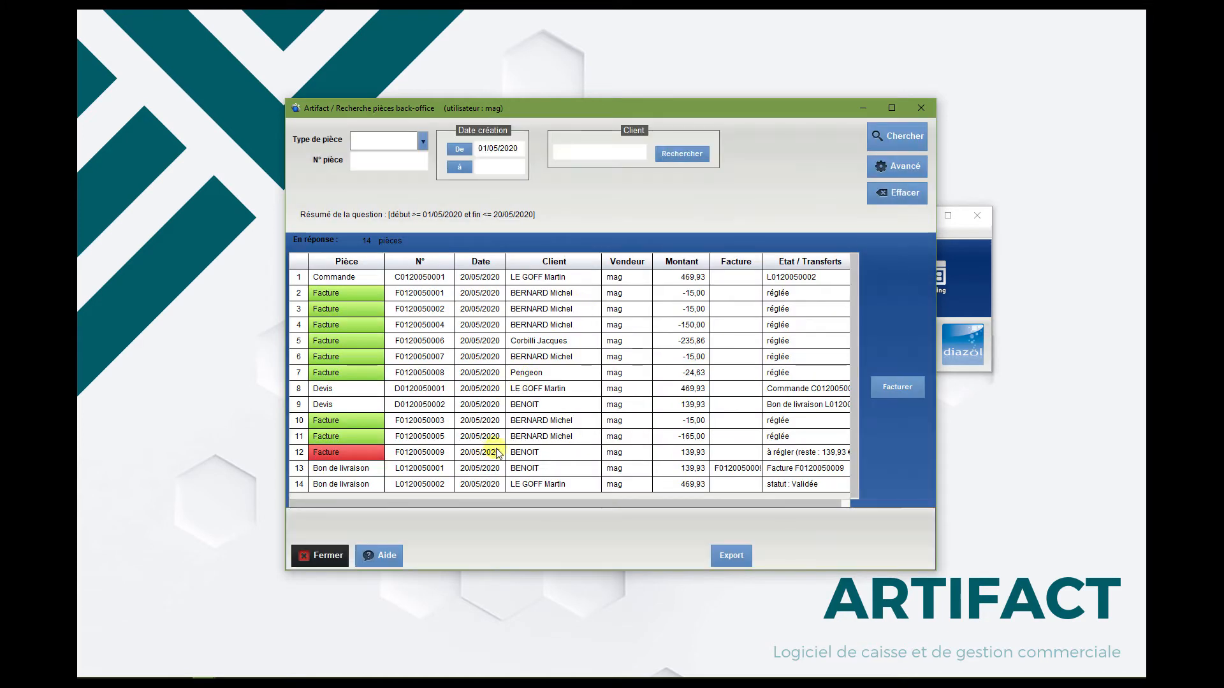
Select the unpaid invoice created from the delivery note in the results and open its record
click(471, 451)
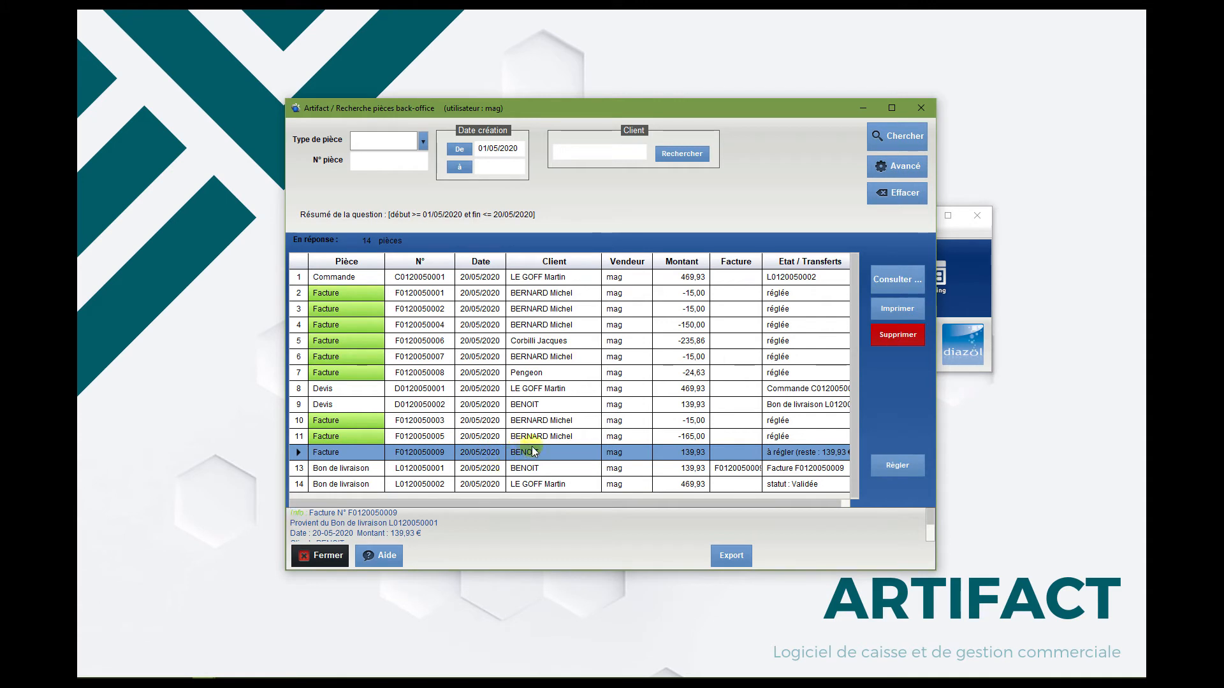
click(383, 454)
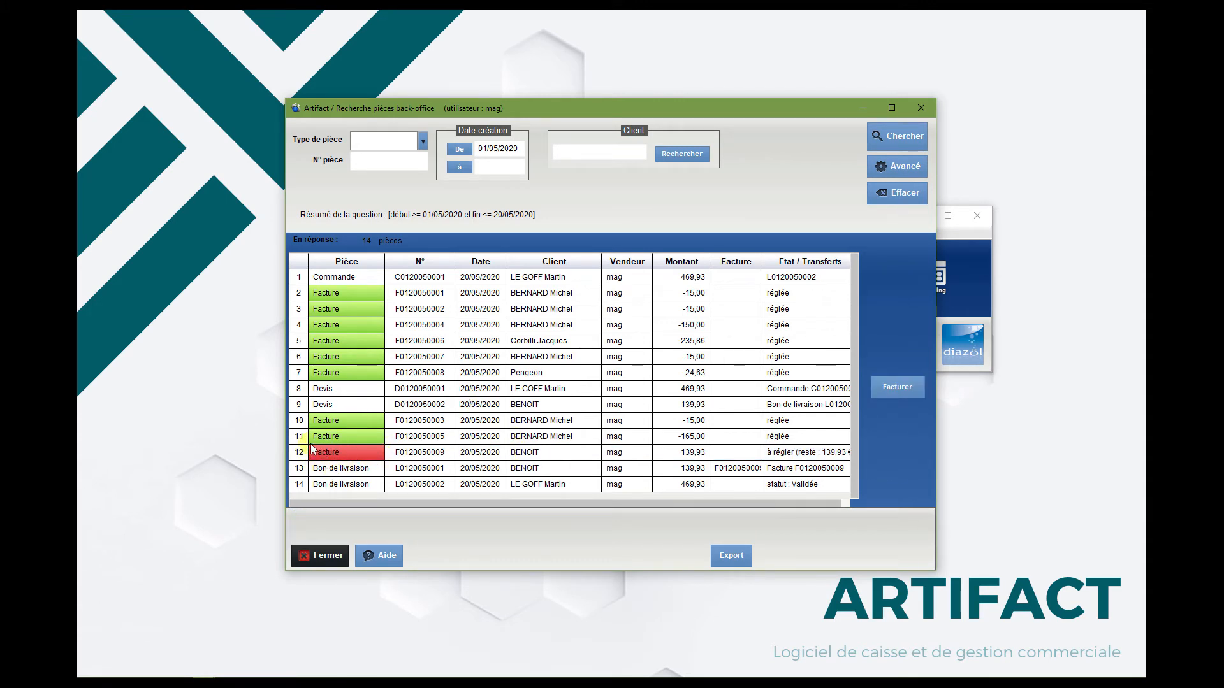
click(354, 457)
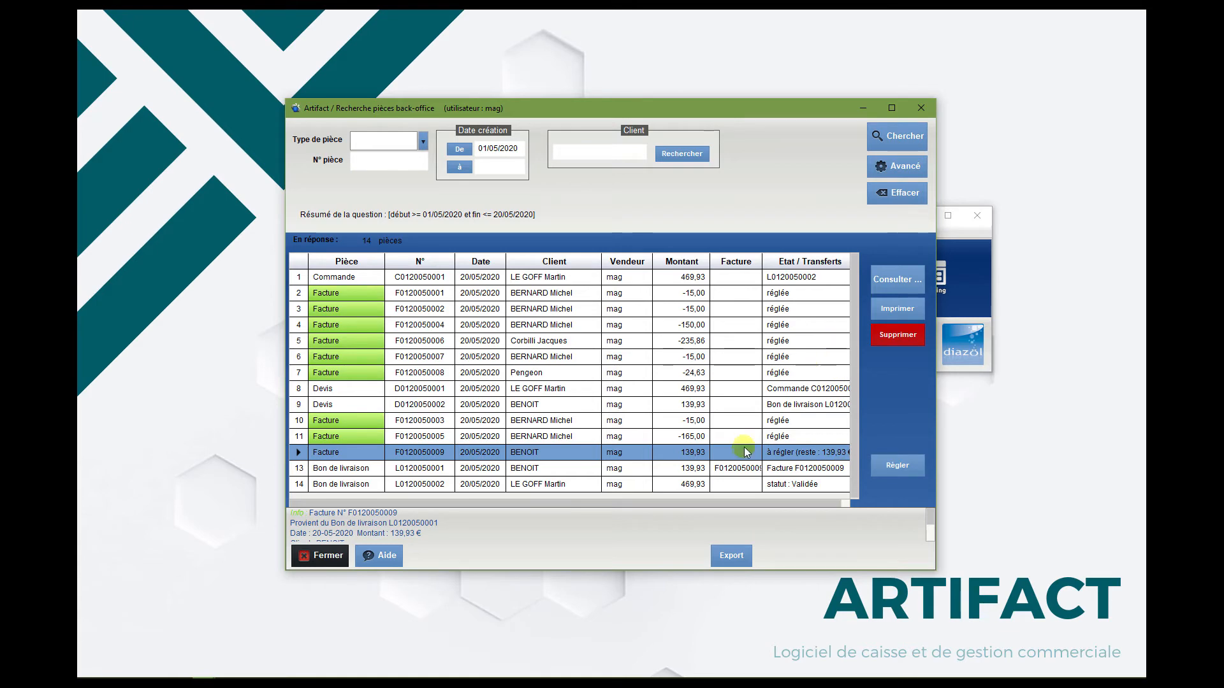
click(909, 277)
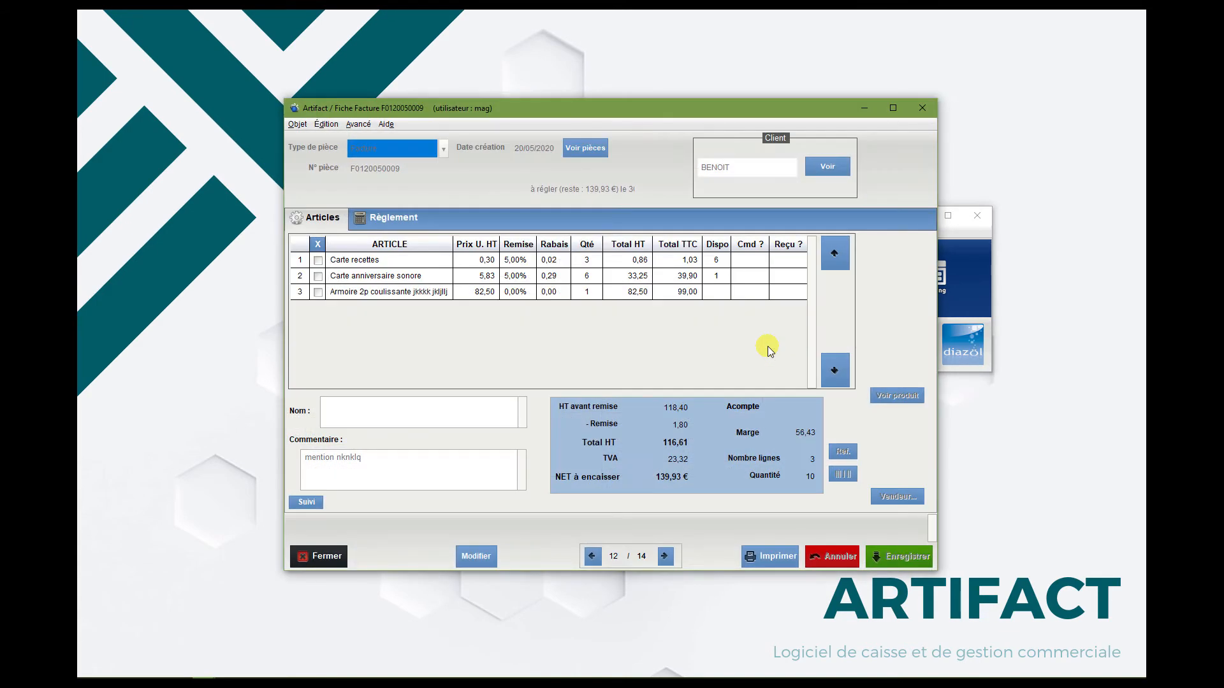
Switch the invoice to edit mode, record a 95 € cheque payment with piece number 121545, and save the invoice
click(390, 221)
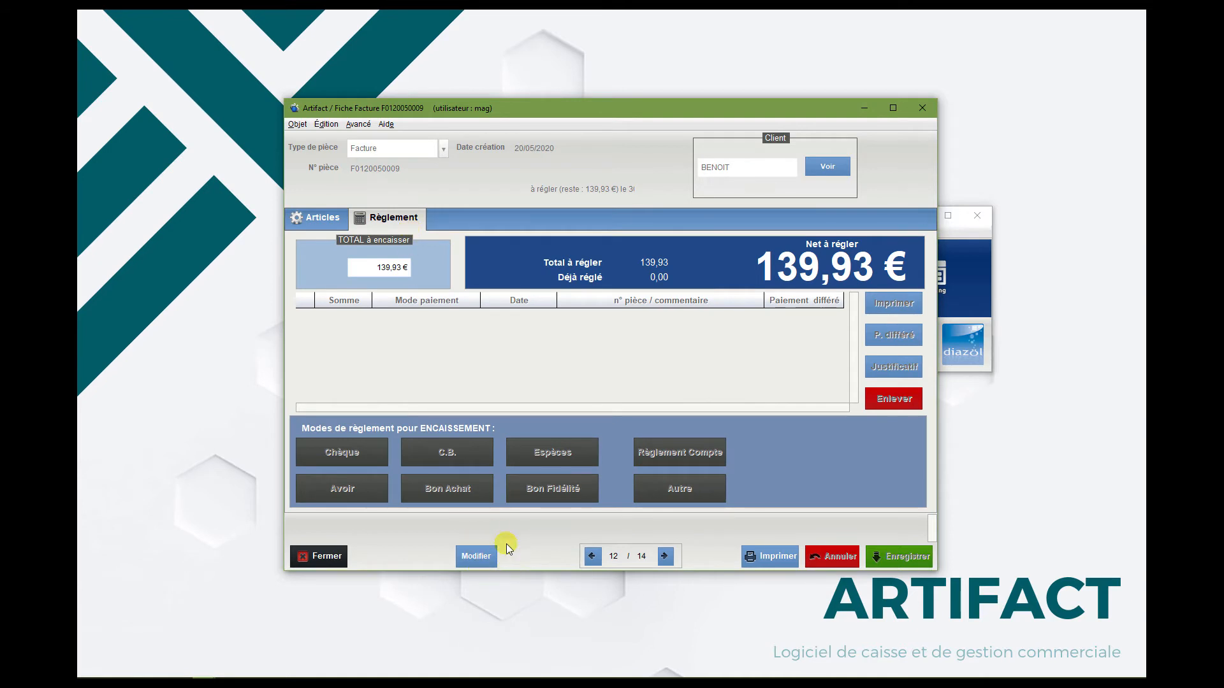
click(474, 555)
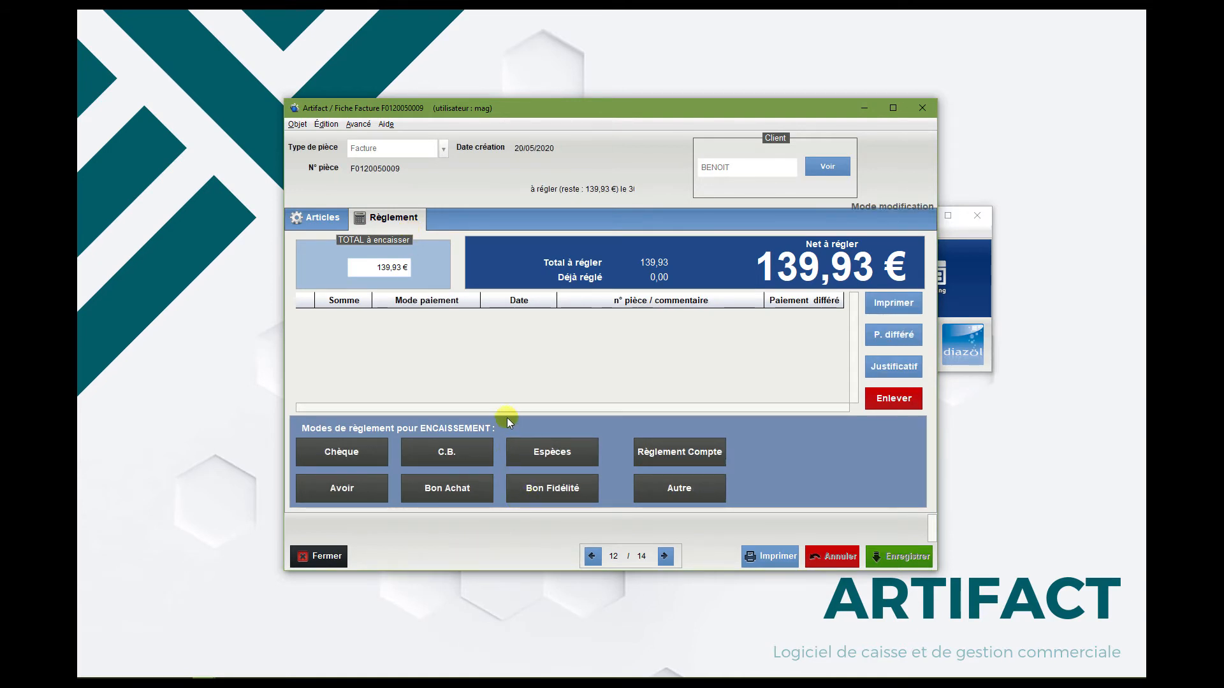
click(362, 460)
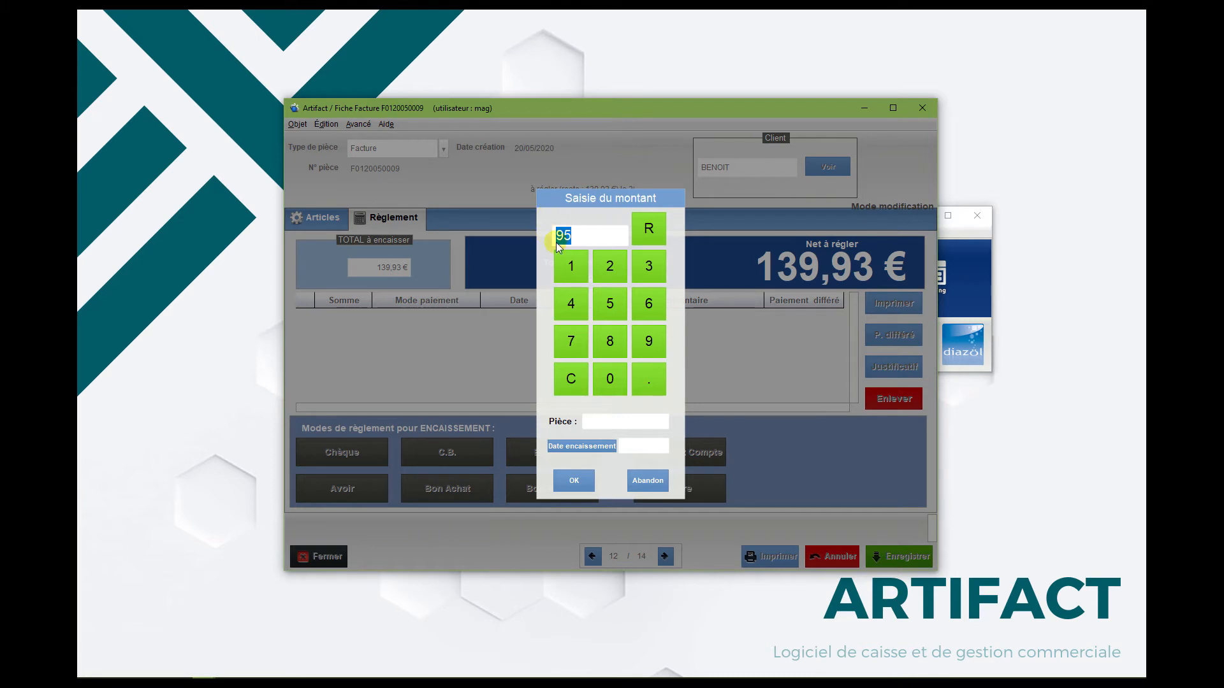
click(621, 421)
text(121545)
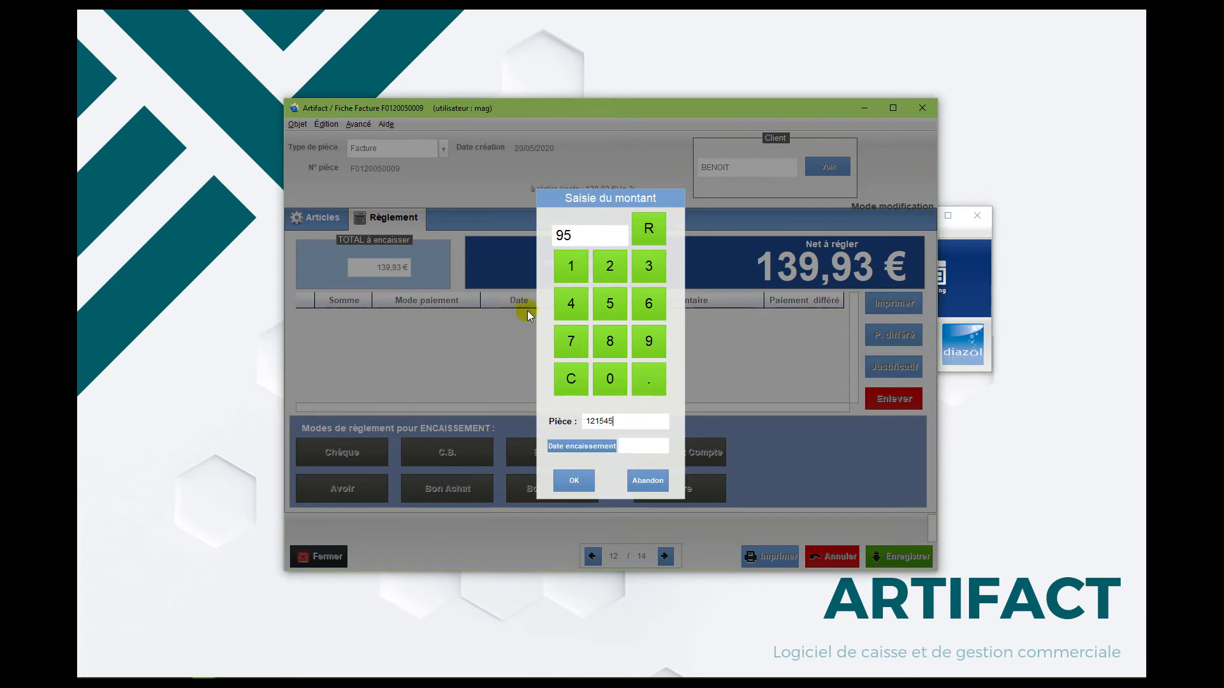
click(628, 446)
click(574, 480)
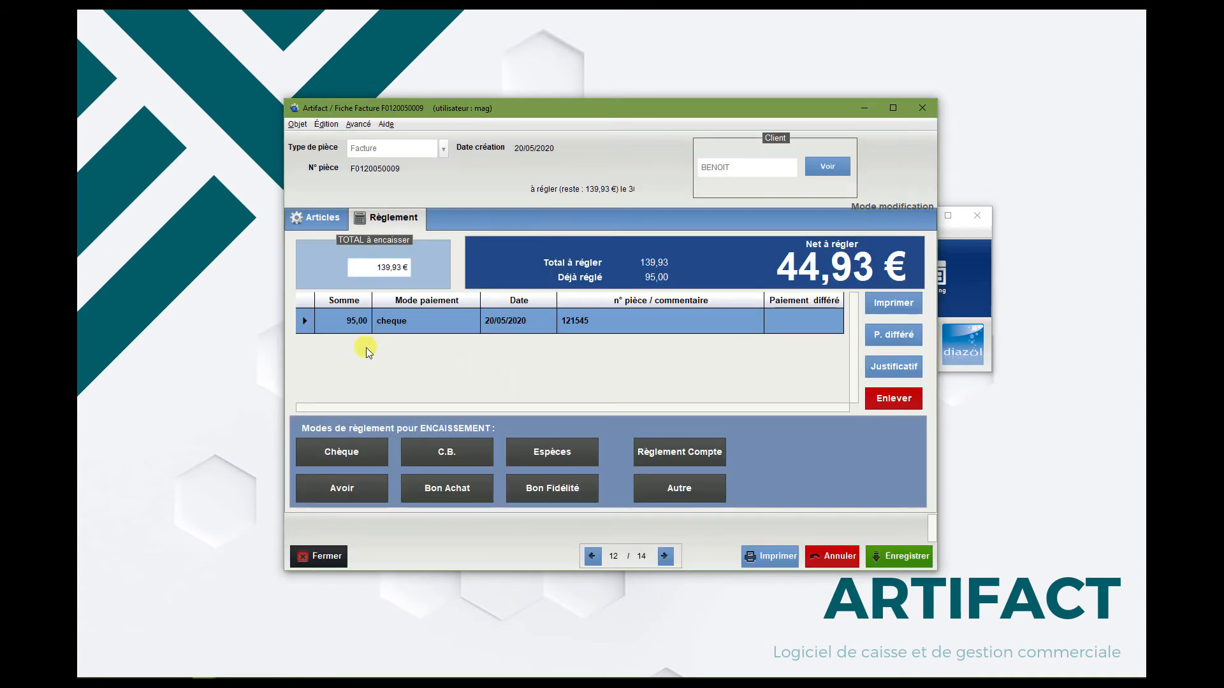
click(904, 557)
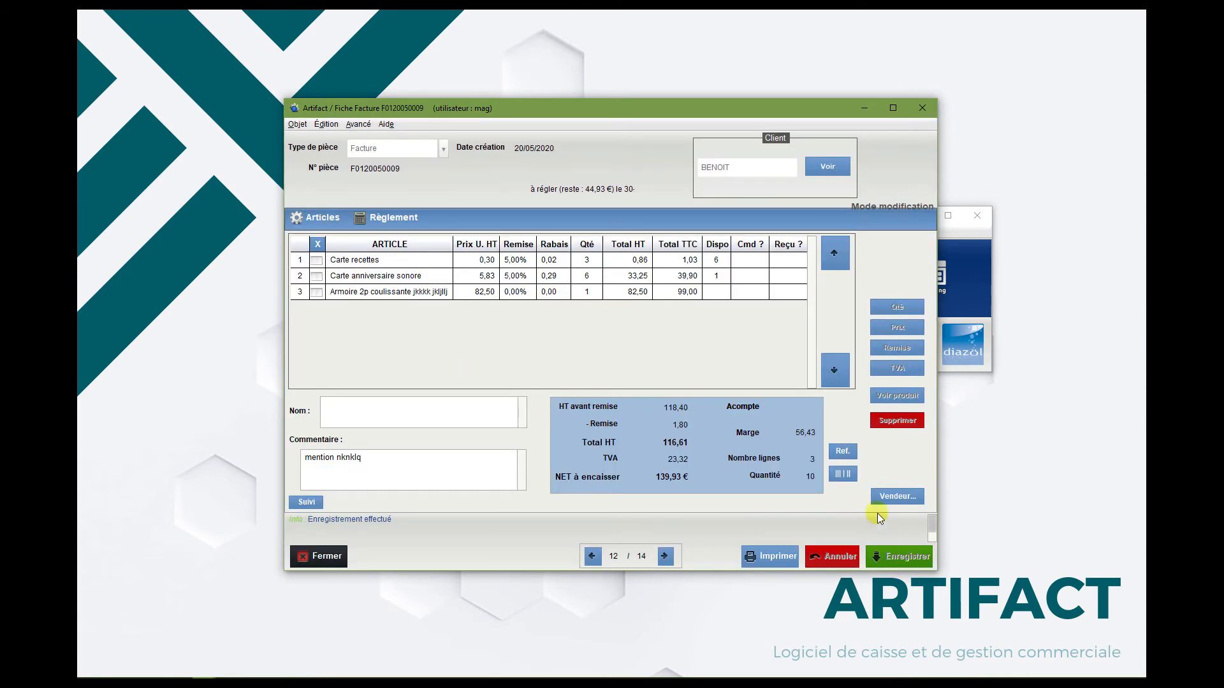
Open the partly paid invoice's print preview and check the prior payments, balance due, cheque details and payment deadline
click(775, 557)
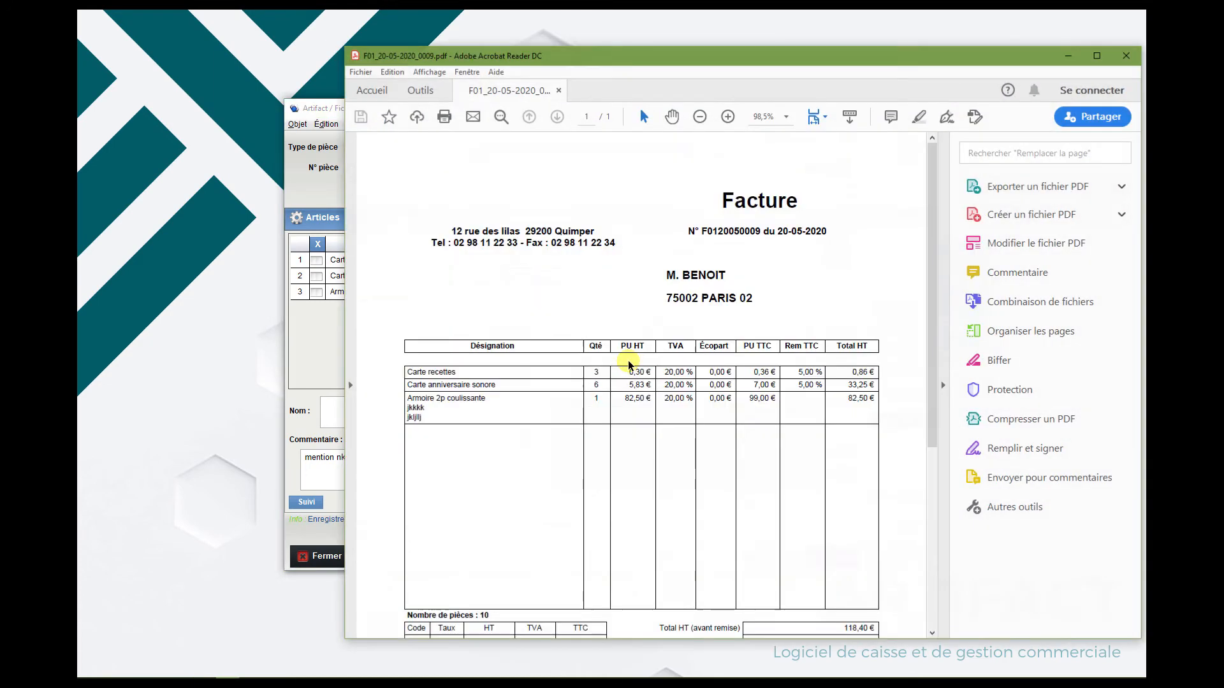
drag(718, 201, 799, 203)
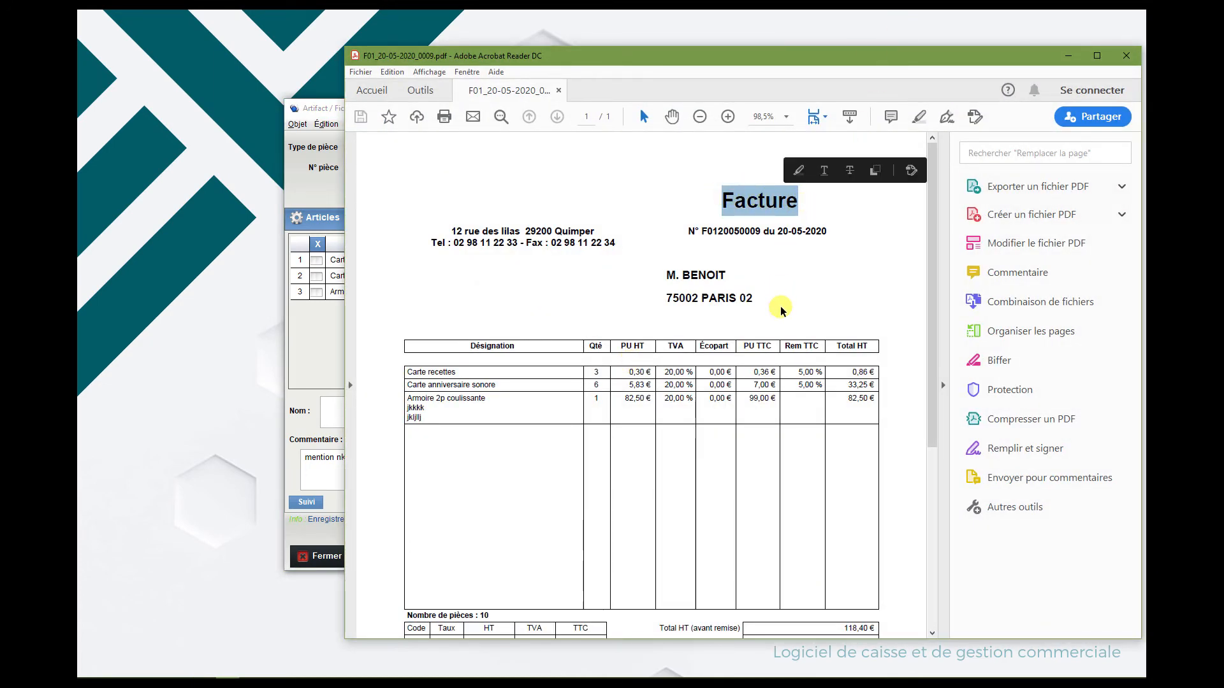
scroll(791, 325, down, 5)
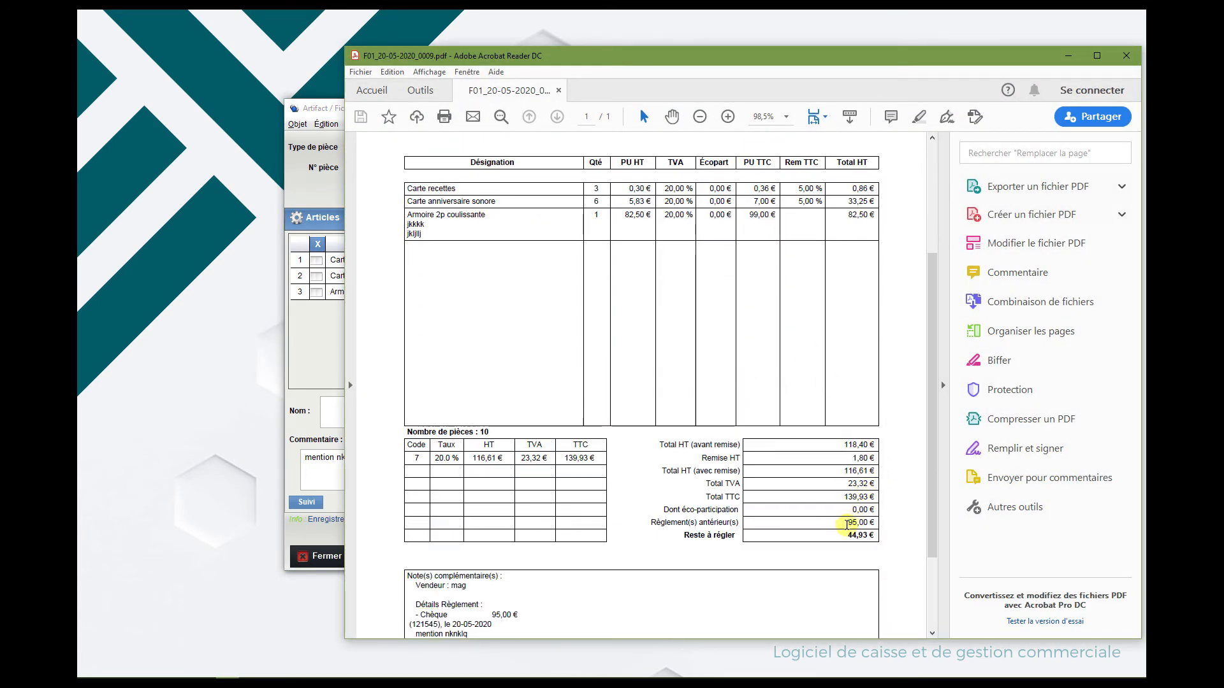
drag(847, 524, 877, 539)
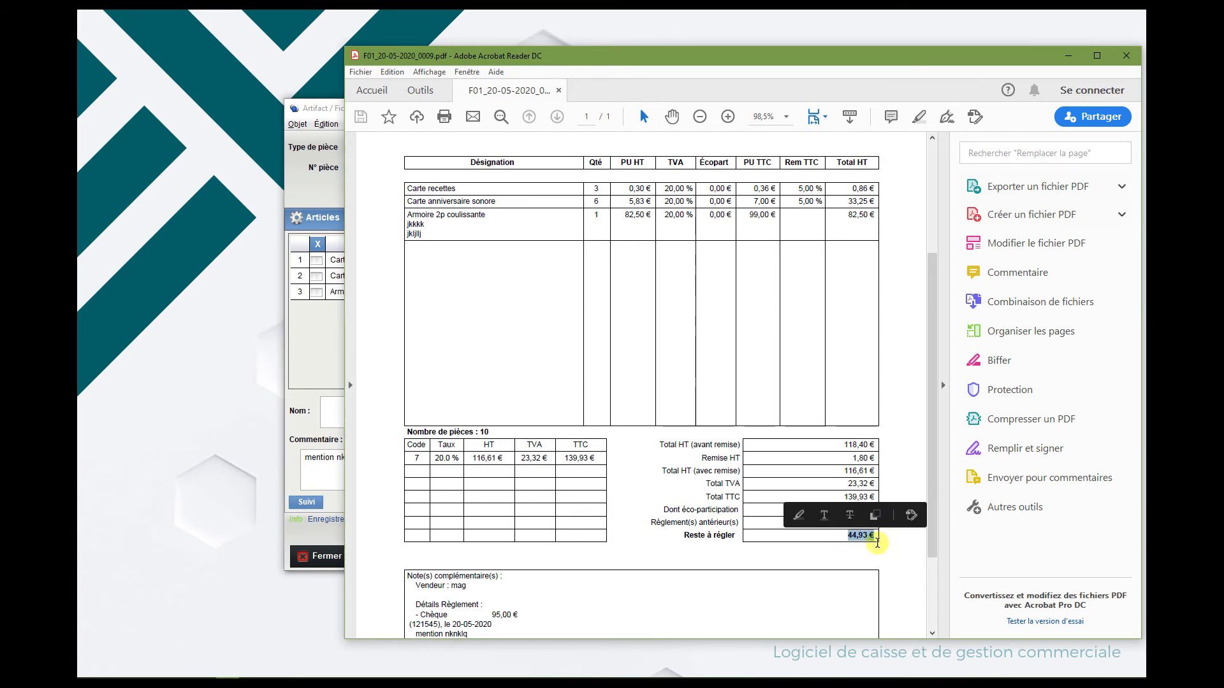
scroll(872, 541, down, 1)
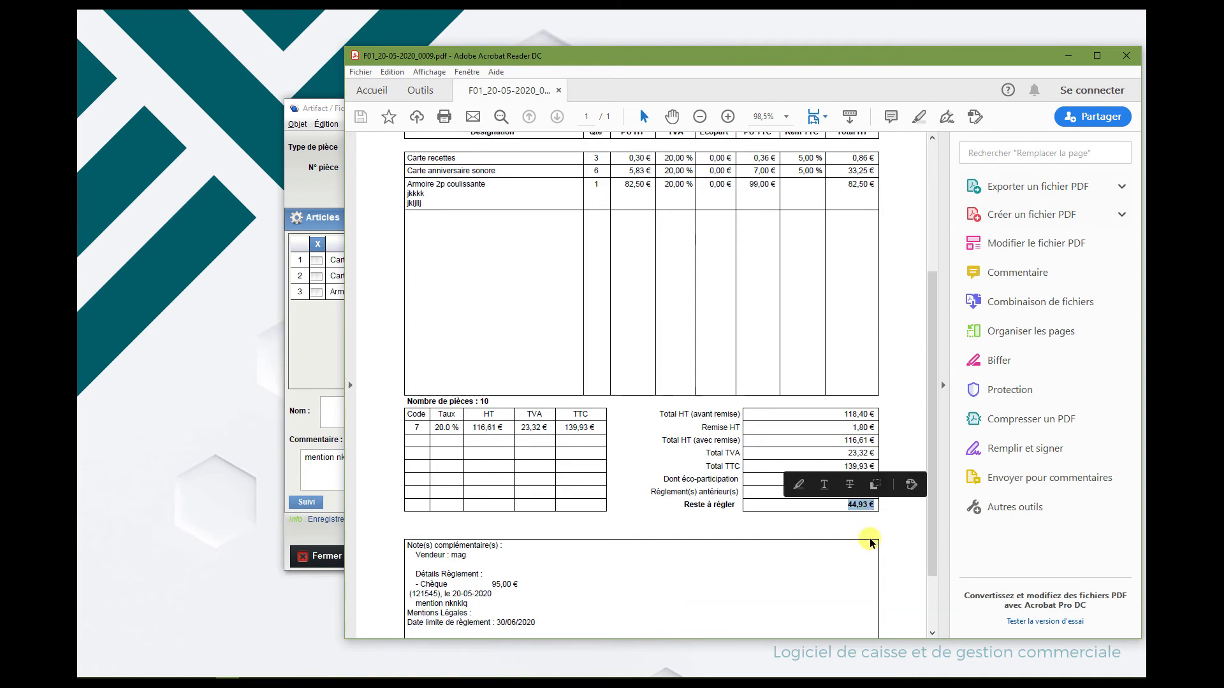
scroll(808, 560, down, 2)
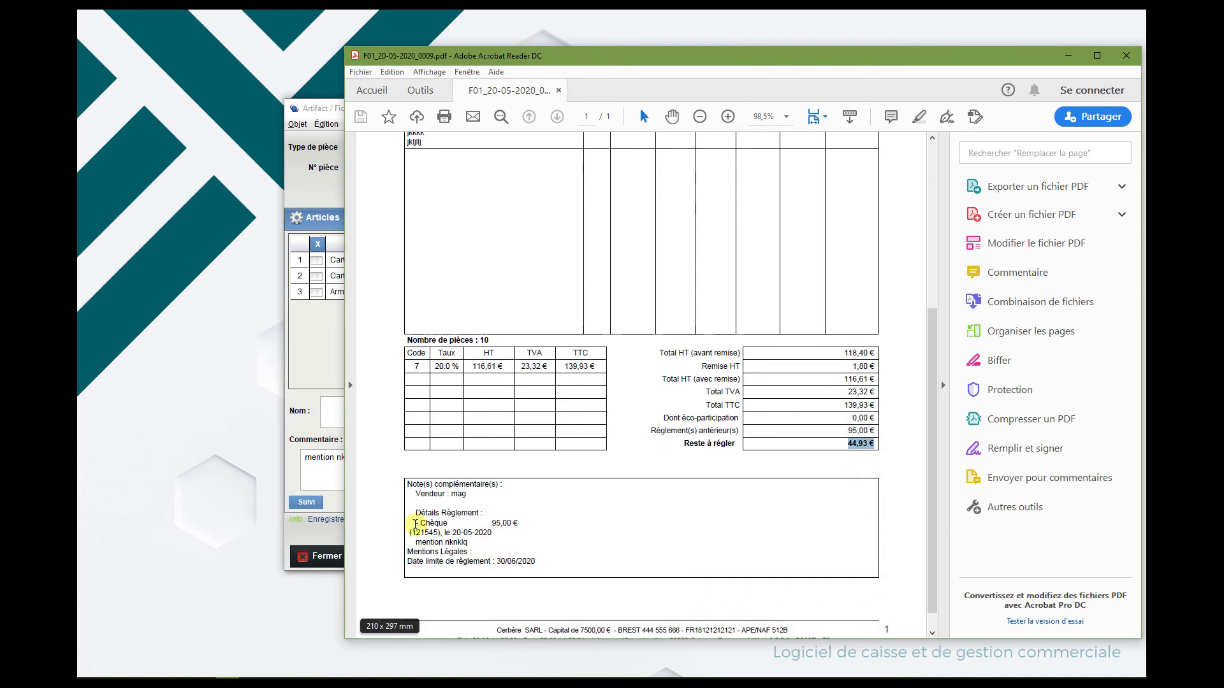
drag(415, 524, 500, 534)
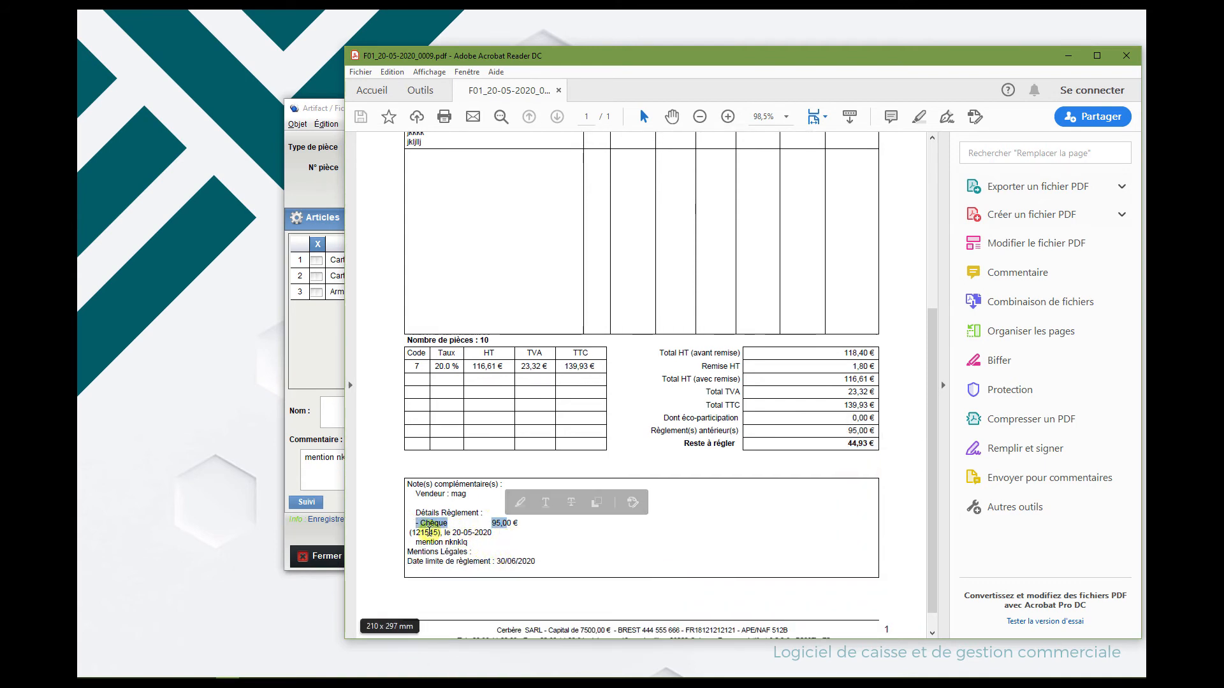
drag(411, 533, 444, 533)
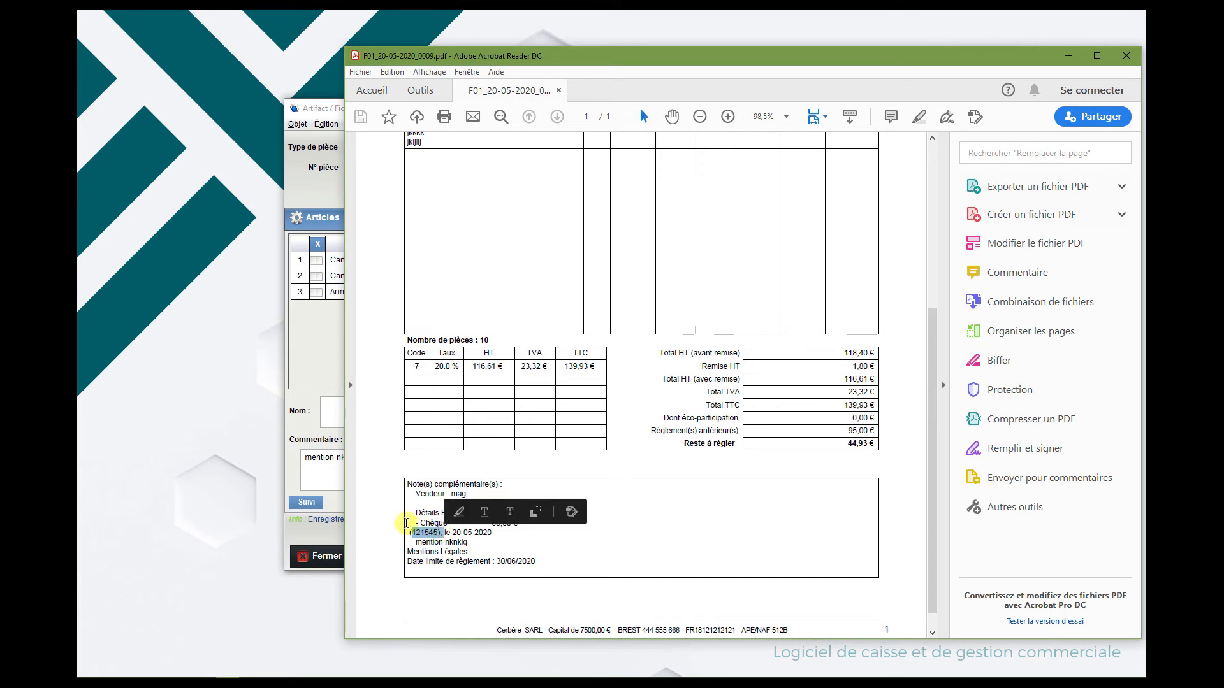
click(447, 537)
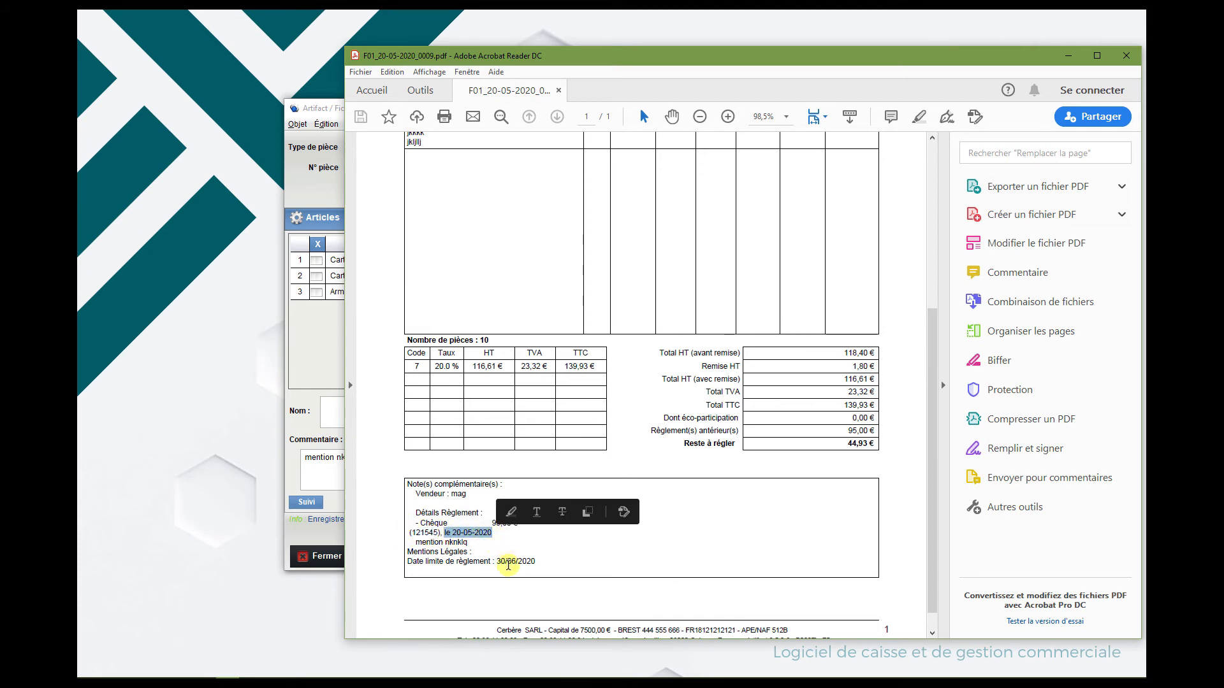
click(1127, 55)
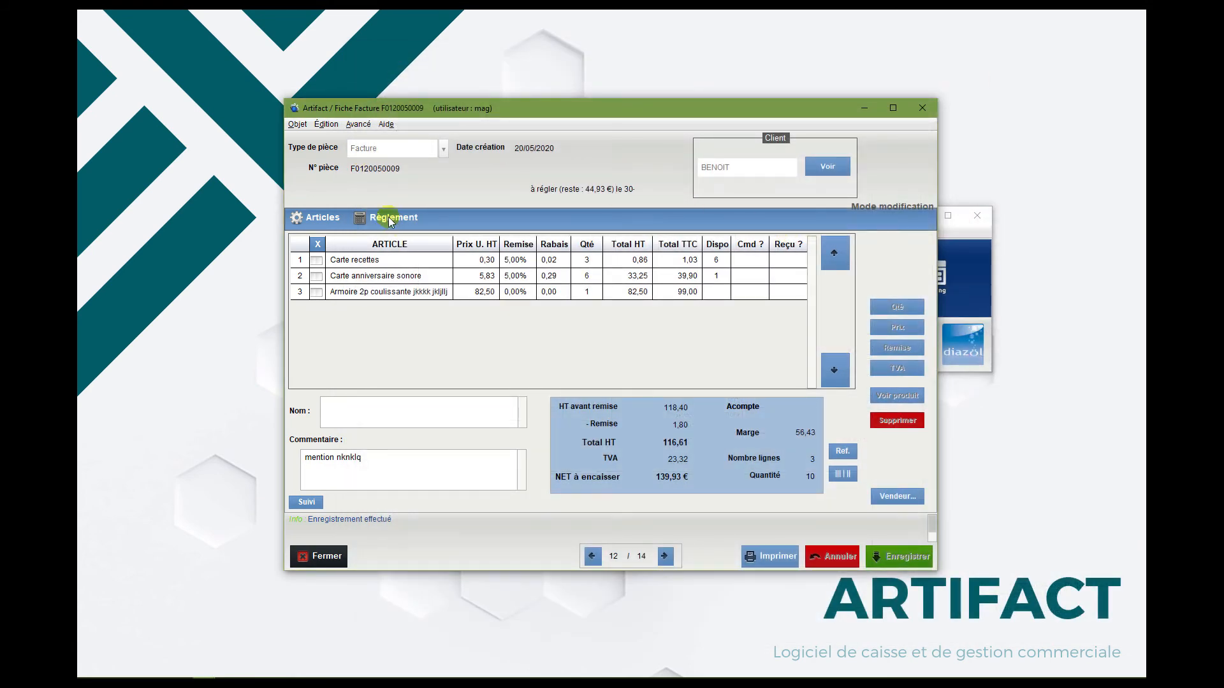
Record a 44,93 € cheque, piece number 121444, with collection date 17/06/2020, then save the invoice and declare it settled
click(392, 220)
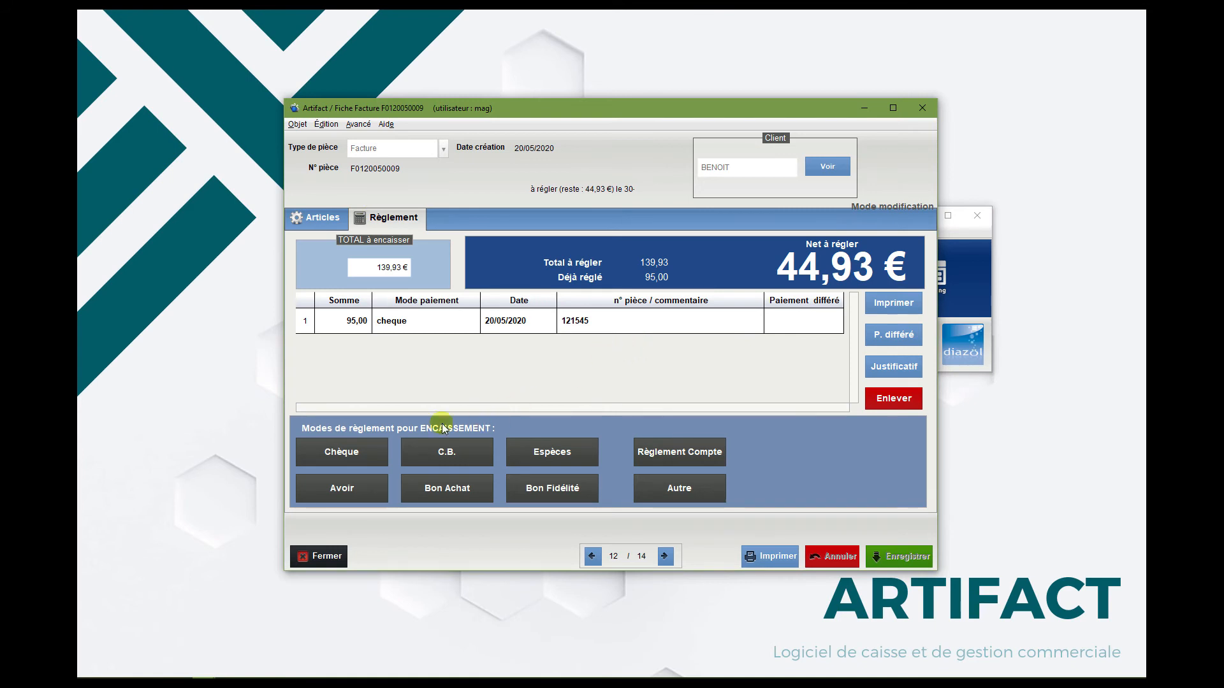
click(352, 455)
click(598, 420)
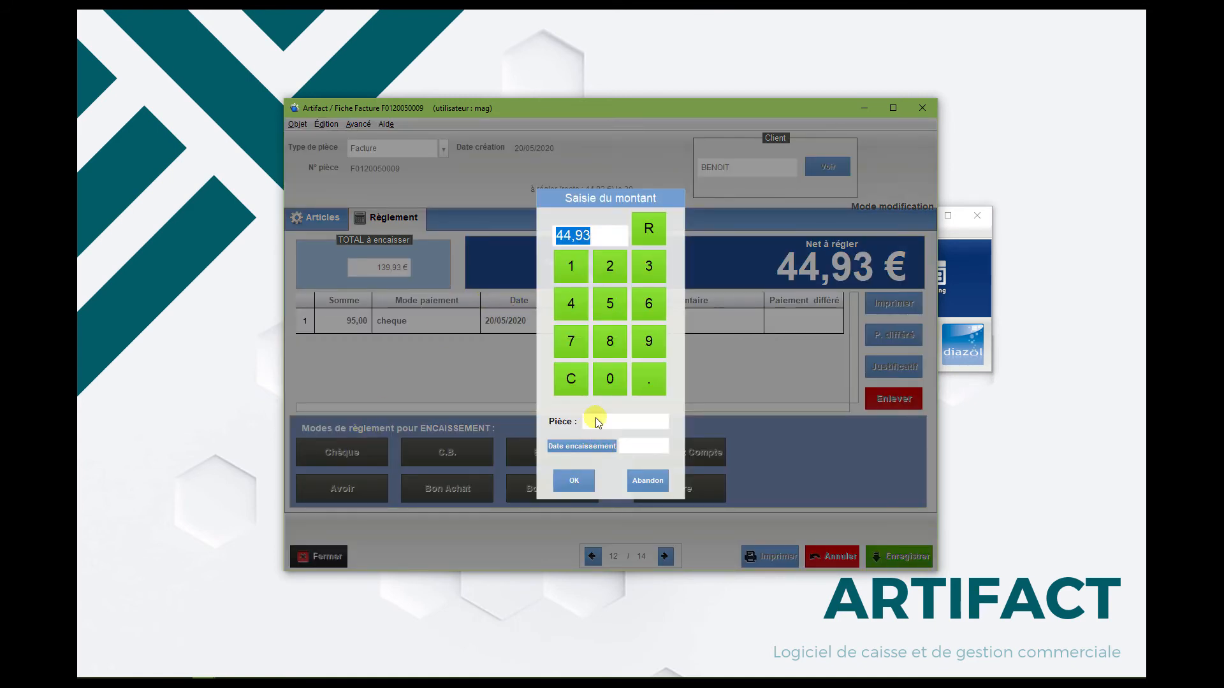
click(614, 446)
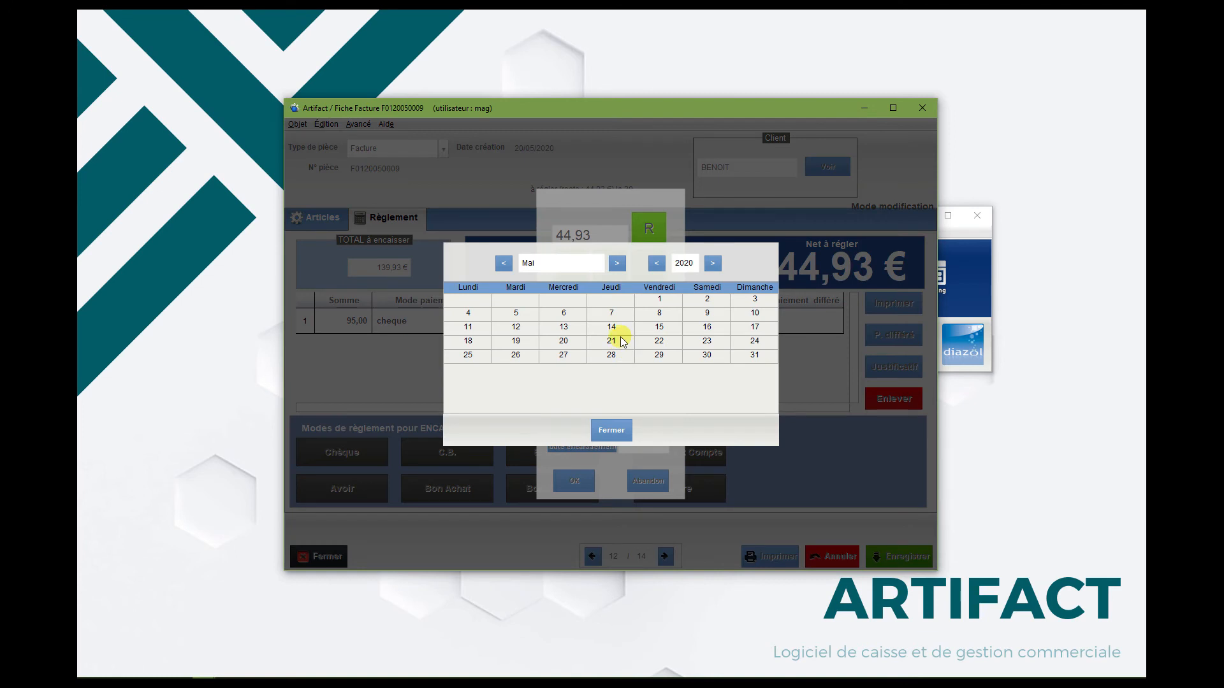
click(615, 264)
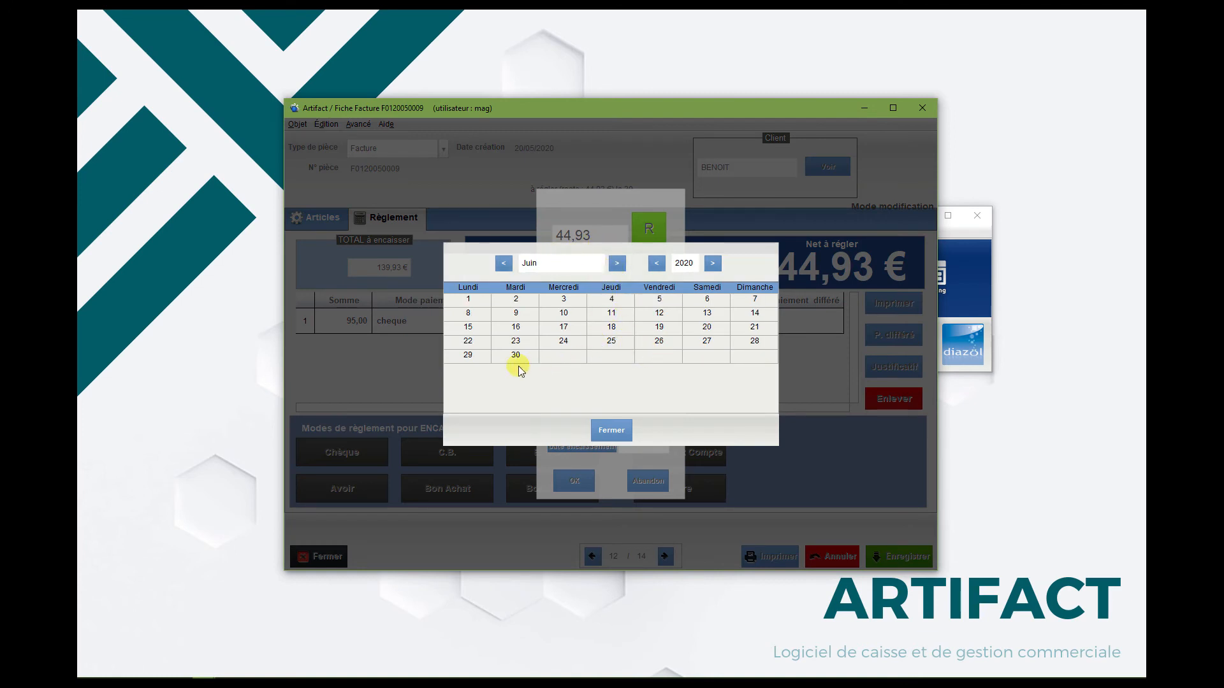
click(564, 327)
click(611, 430)
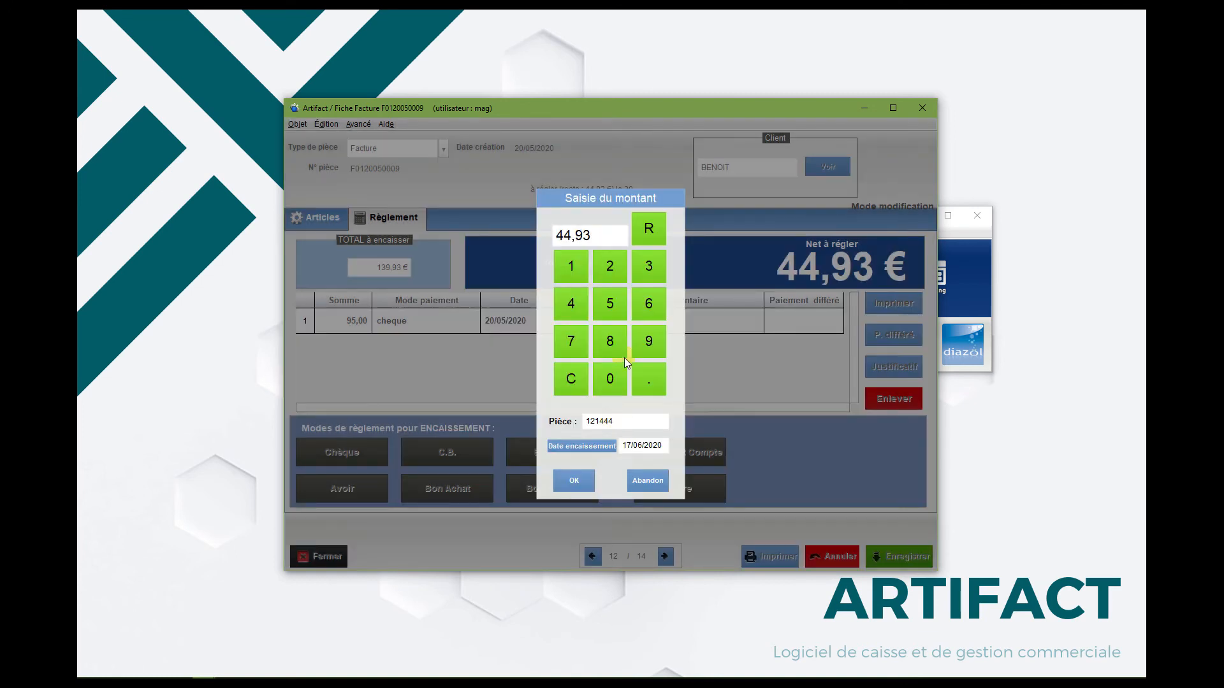
click(575, 481)
click(899, 564)
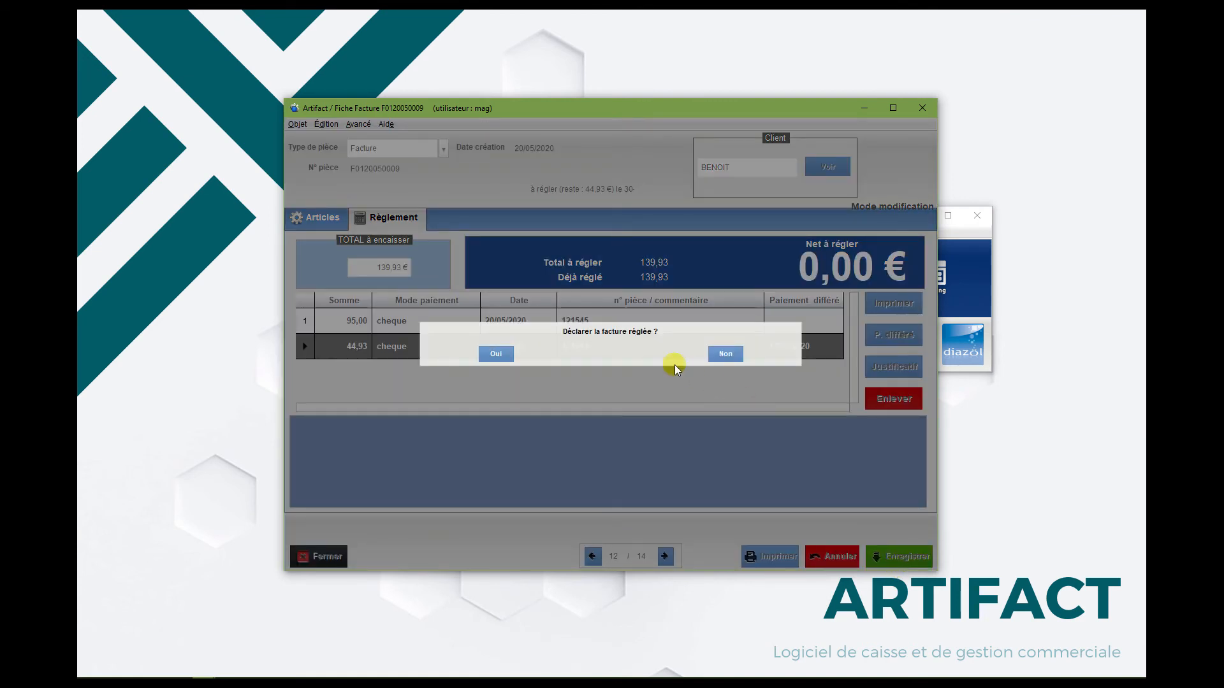
click(486, 361)
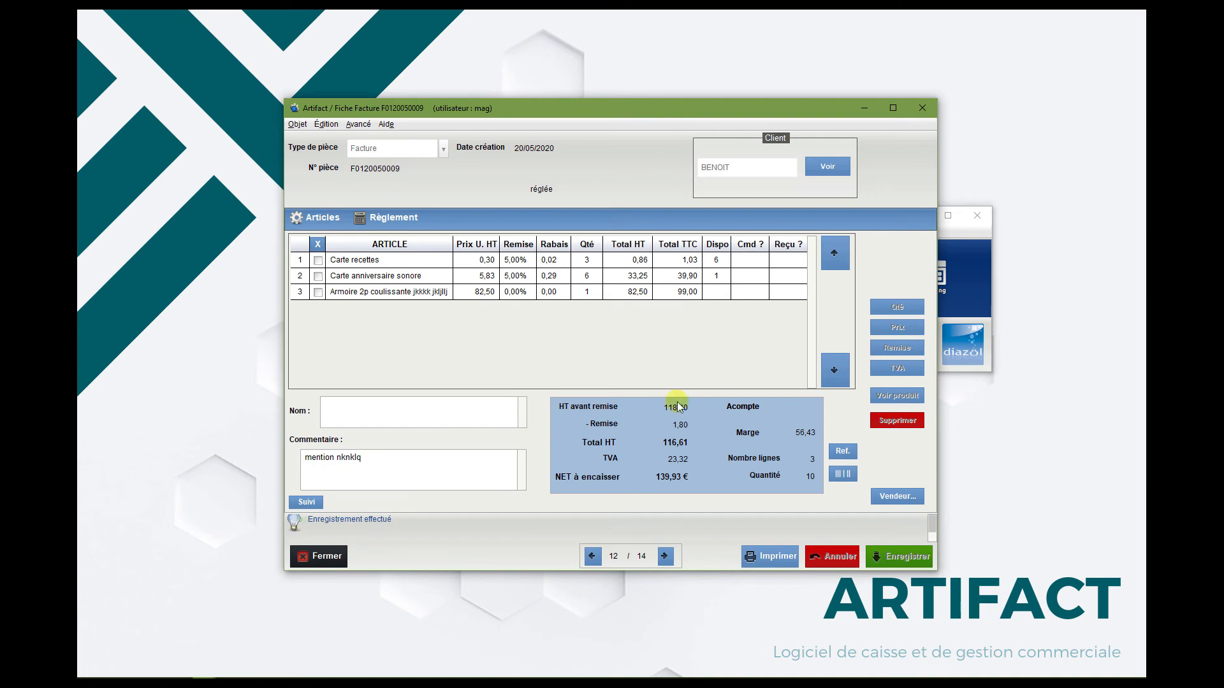
Examine the settled invoice's print preview for prior payments, remaining balance and both cheque entries, then close the preview and the invoice
click(783, 554)
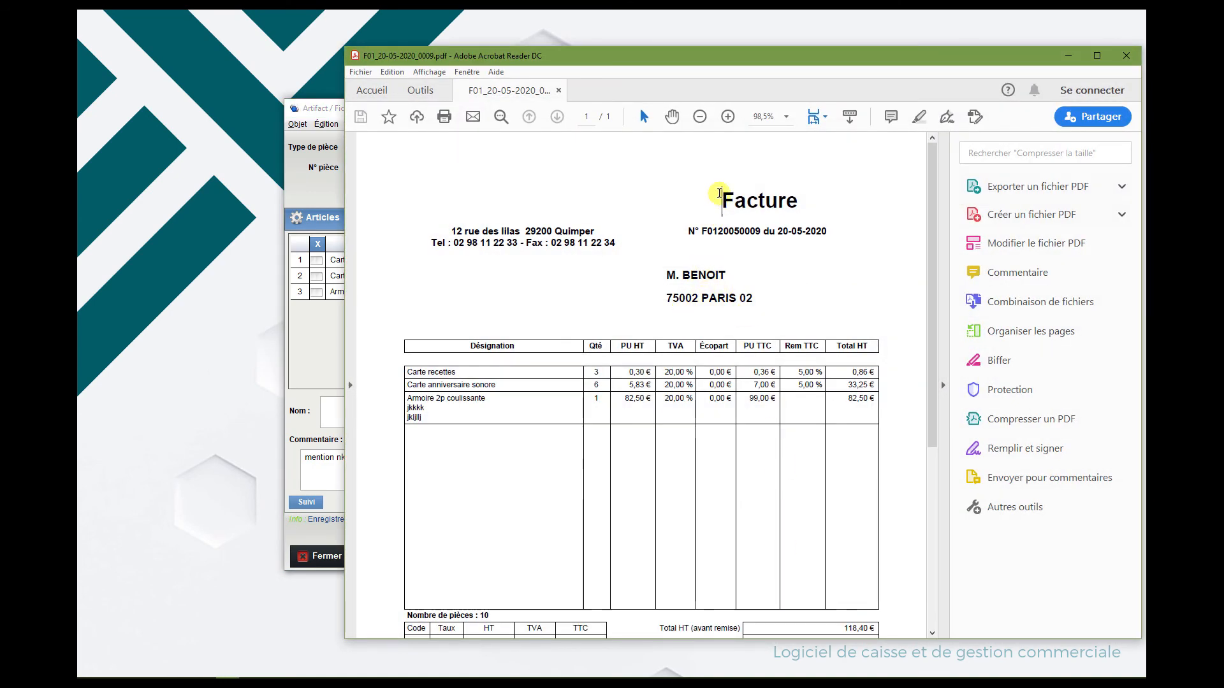
drag(719, 193, 808, 205)
scroll(776, 399, down, 5)
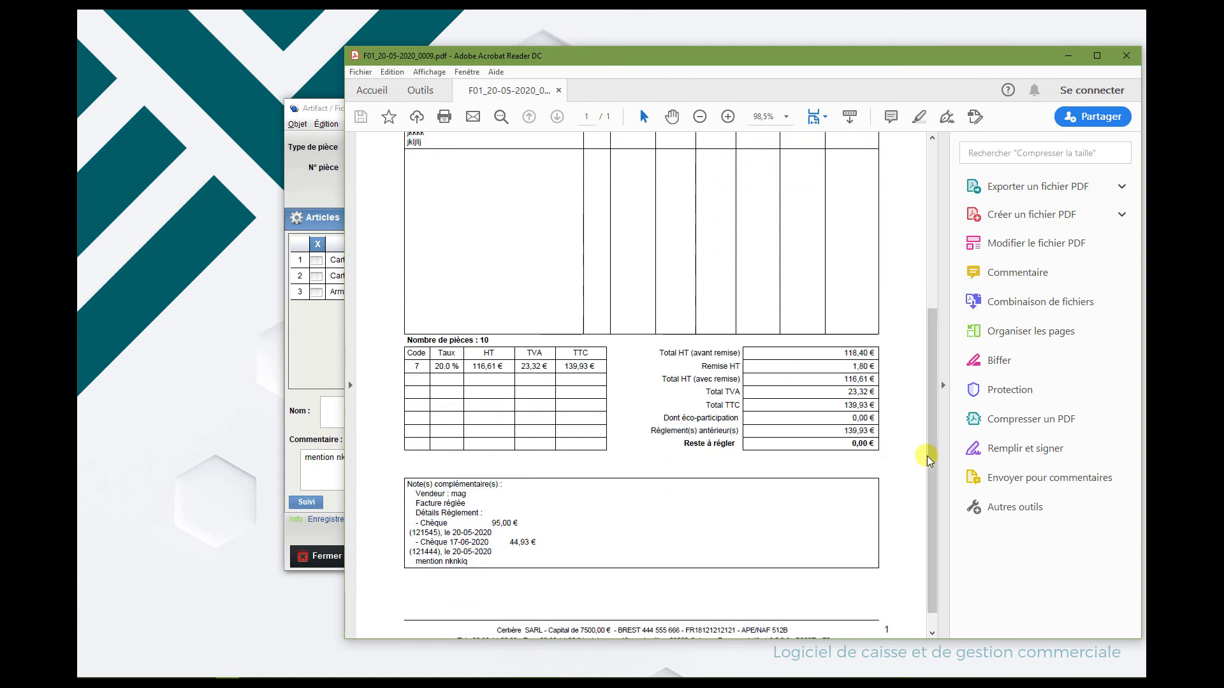
drag(843, 431, 886, 432)
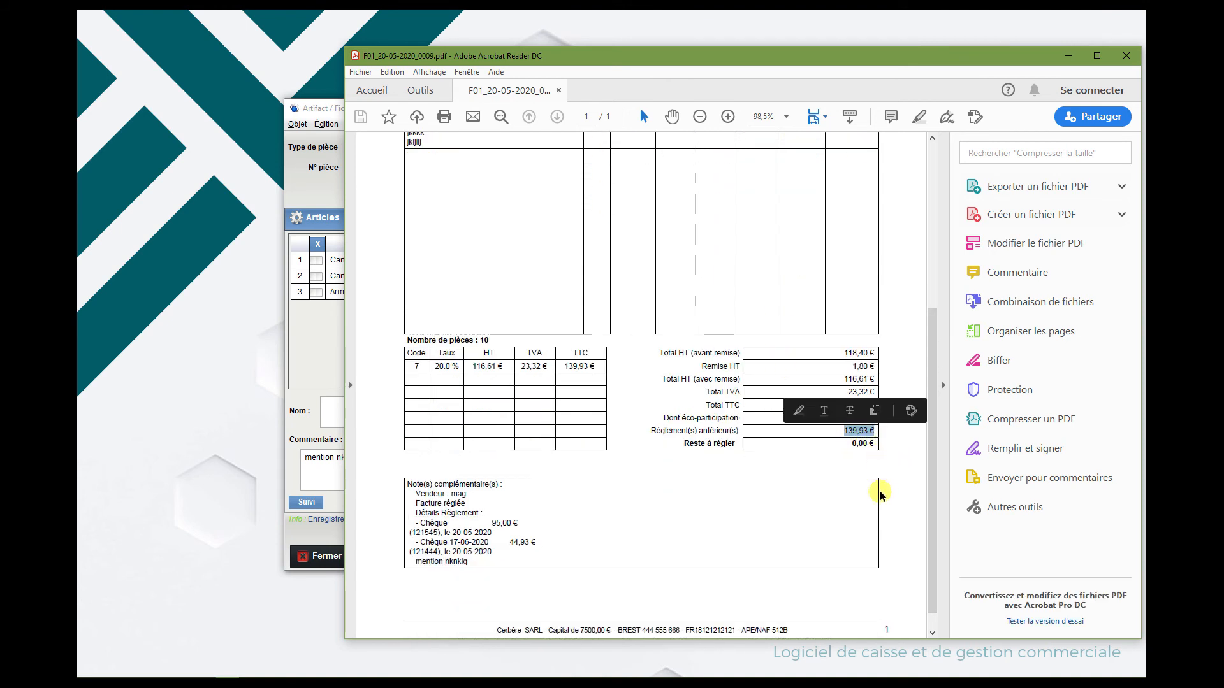
drag(651, 431, 743, 431)
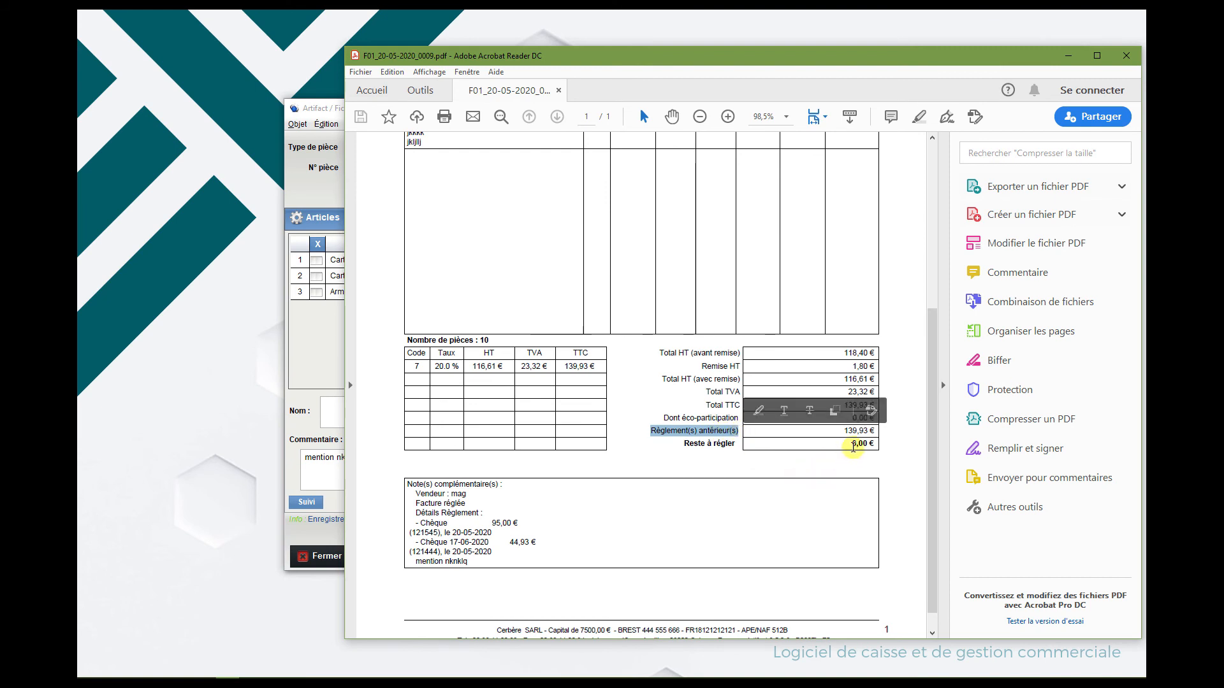
drag(851, 443, 874, 443)
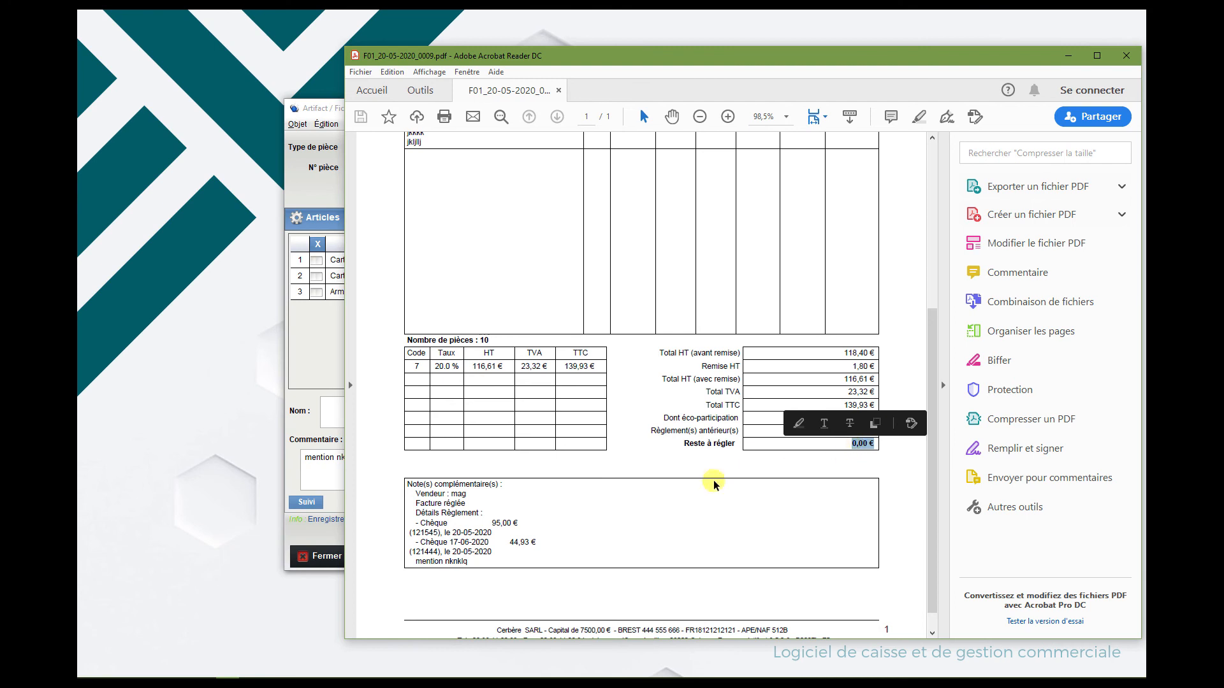
drag(413, 515, 504, 530)
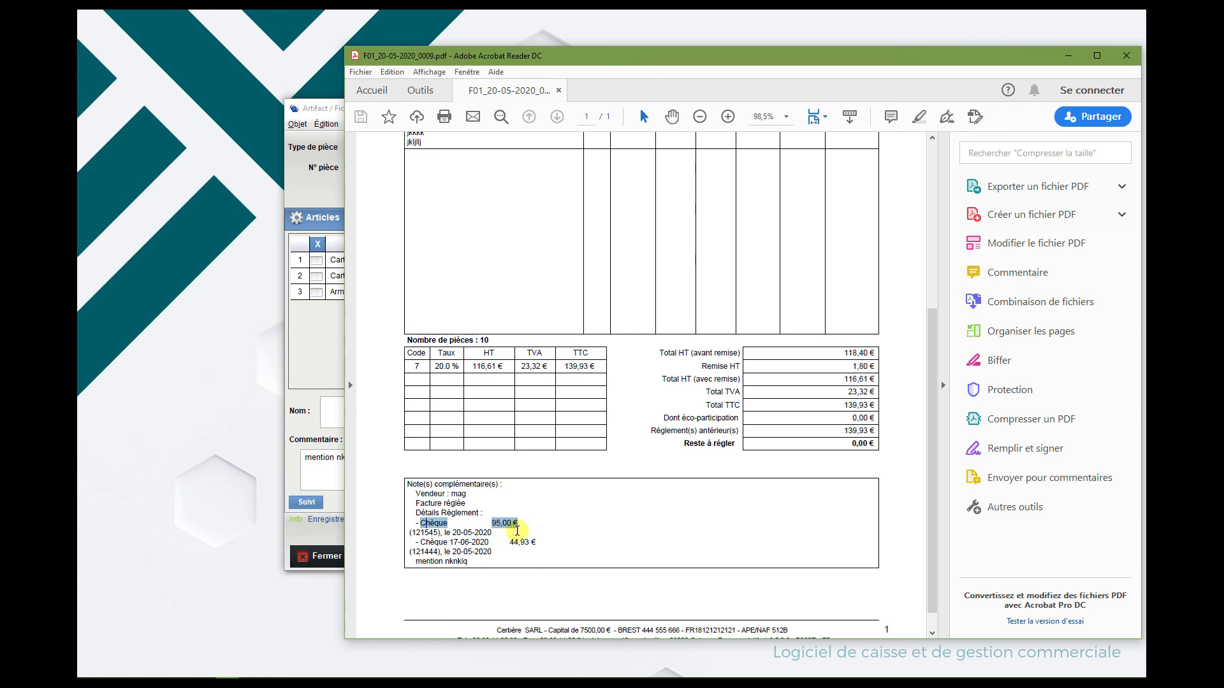
drag(421, 542, 479, 542)
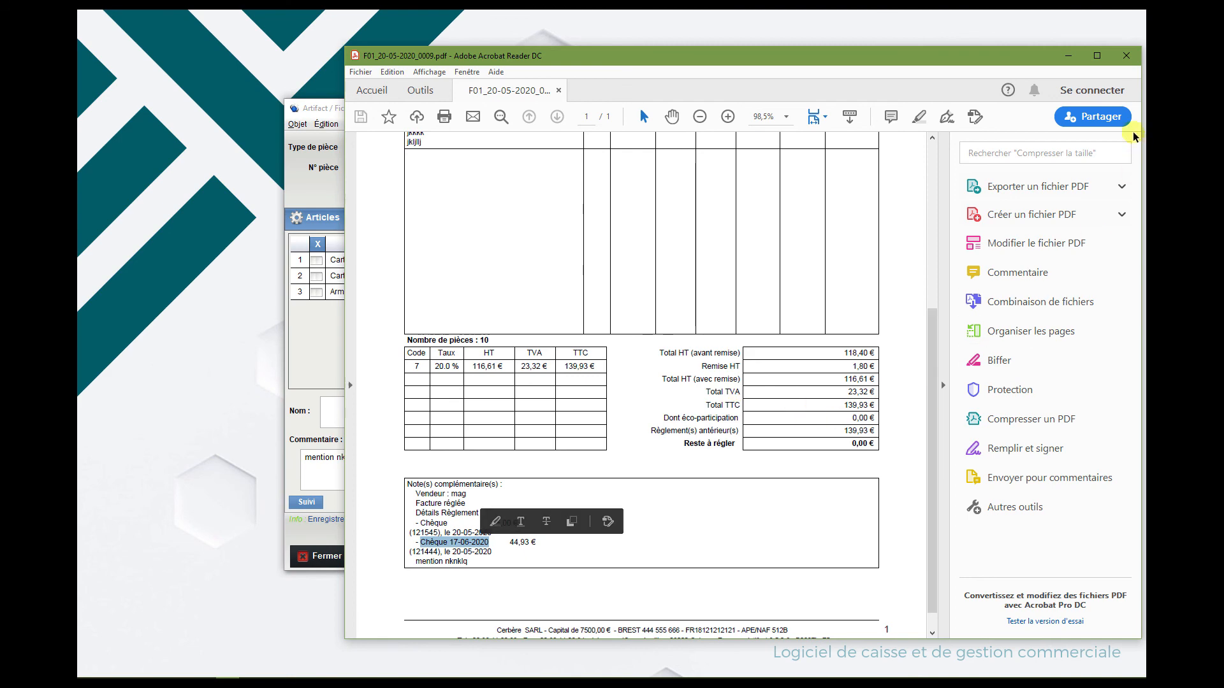
click(1126, 57)
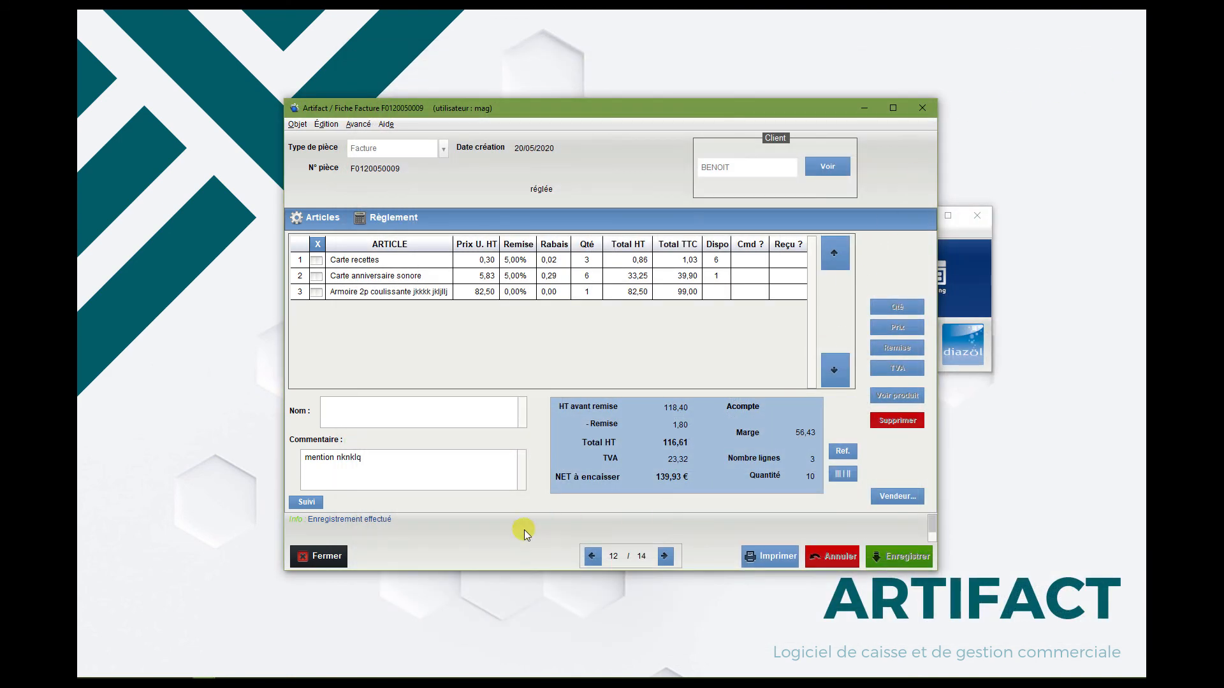
click(318, 556)
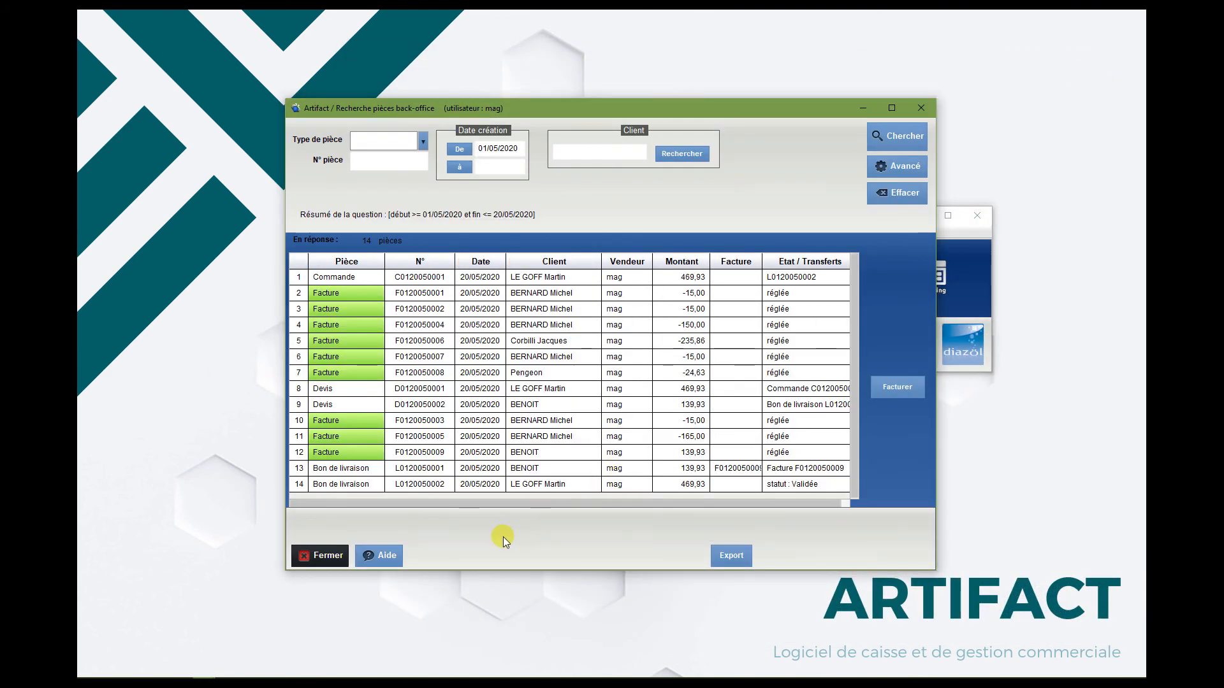